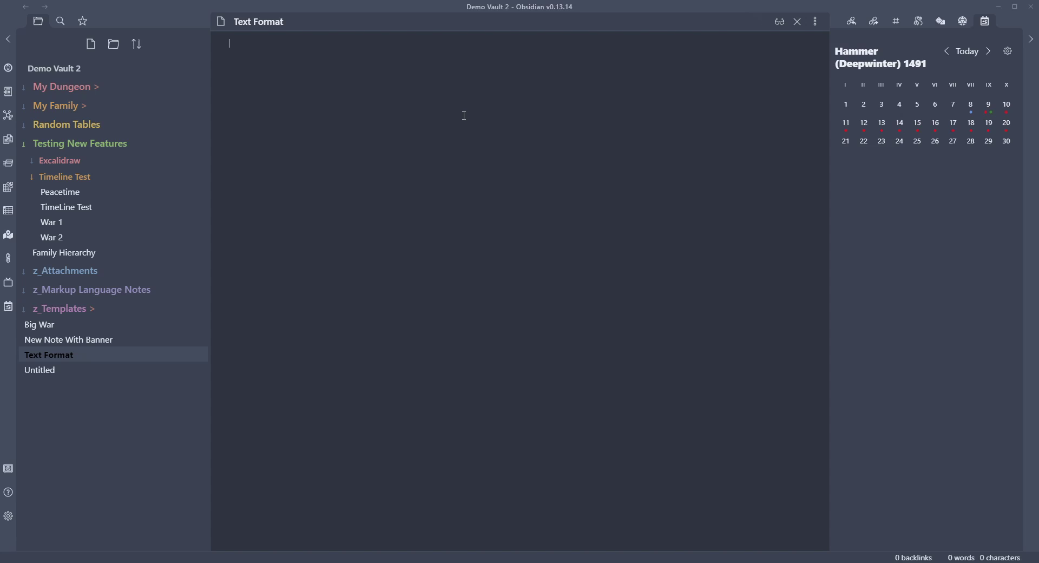
# - Paste the "USING THESE TABLES" passage into the empty note and join the broken lines of its first paragraph
pyautogui.write('USING THESE TABLES To use these tables, first decide what dungeon level the characters are on. This might correspond to the level of the characters but it doesn’t have to. If 2nd-level characters decide to descend to dungeon level 5, so be it. Once you have a dungeon level selected, roll a d20 and look across to see which monster table you should use. For example, if the characters are on dungeon level 4 and you roll a 12, you’ll use monster table 3. Then go to the indicated monster table on the next page and roll a d20 again, to determine which monster might show up. Using the above example, consulting monster table 3 and rolling a 3 gives a result of ‘Ghoul.’ Instead of using dungeon levels, you can just jump to whichever monster table feels right for the circumstances. If you know you’re looking for a monster with a challenge rating of 4 or 5, just roll on Monster Table 6. You can also use these tables to quickly look up monsters at particular challenge ratings. Even if you absolutely hate random encounters, you can use the tables to generate encounter ideas you might never think of otherwise.')
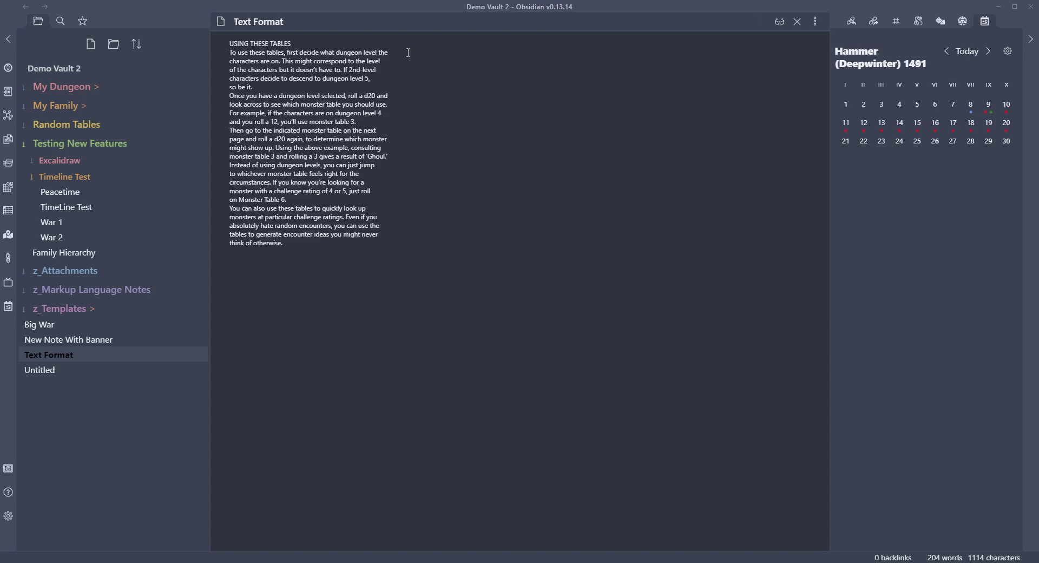
pyautogui.press('Delete')
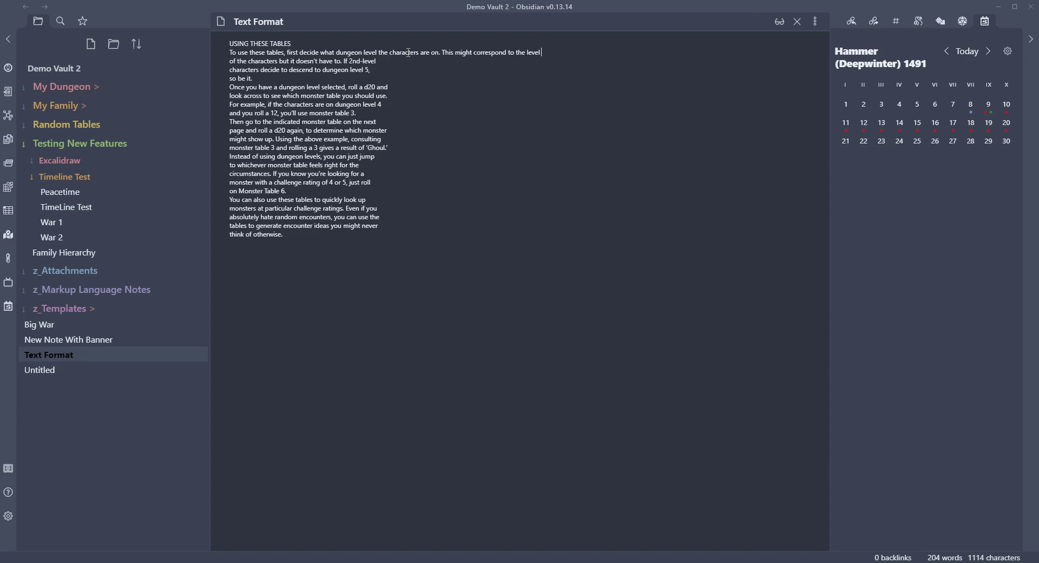
pyautogui.press('Delete')
pyautogui.press('Delete')
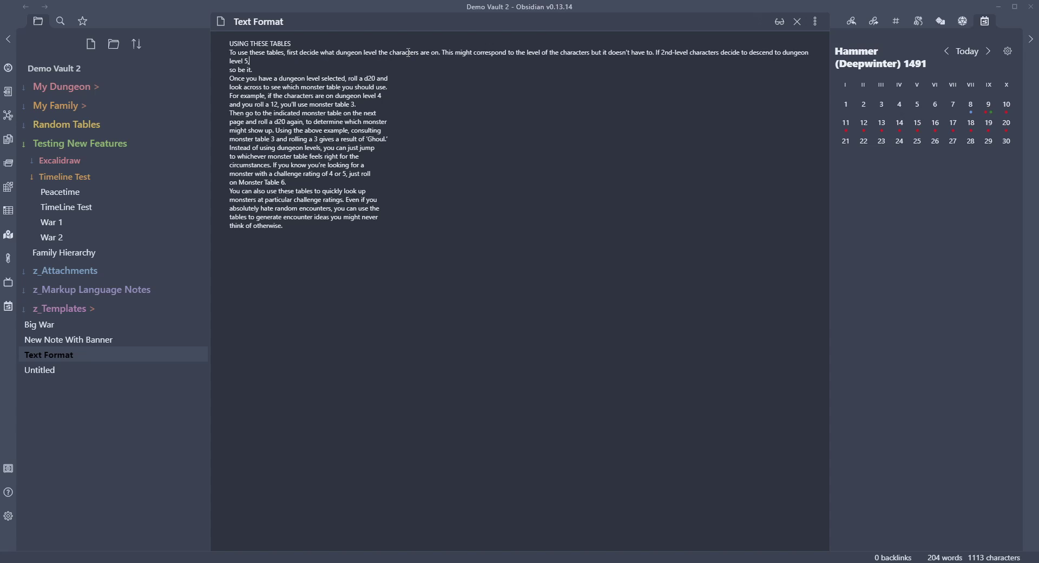
pyautogui.press('Delete')
pyautogui.press('Delete')
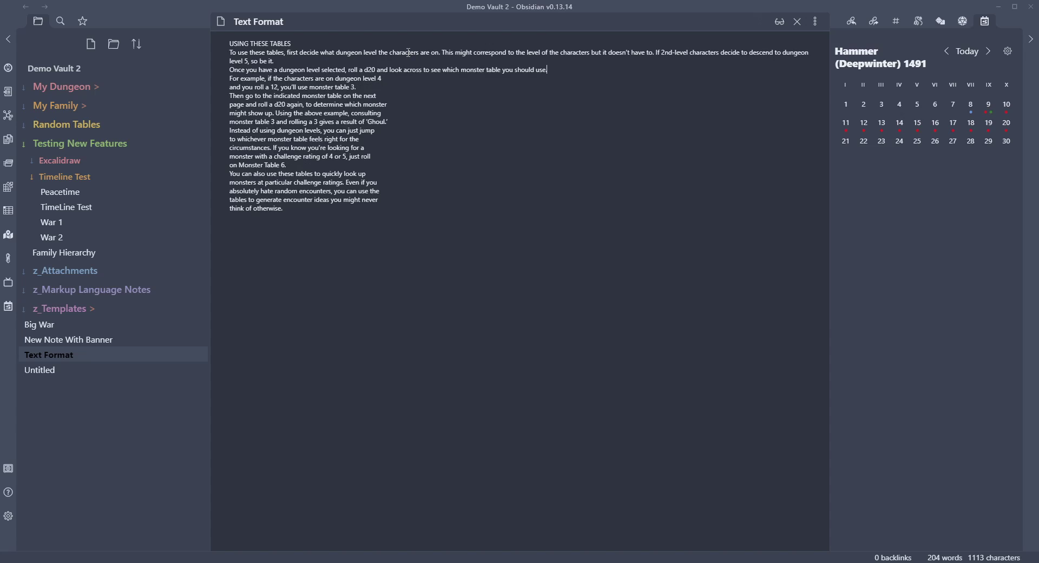
# - Join the remaining broken lines of the second paragraph and add a blank line after each of the first two paragraphs
pyautogui.press('End')
pyautogui.press('Delete')
pyautogui.press('Delete')
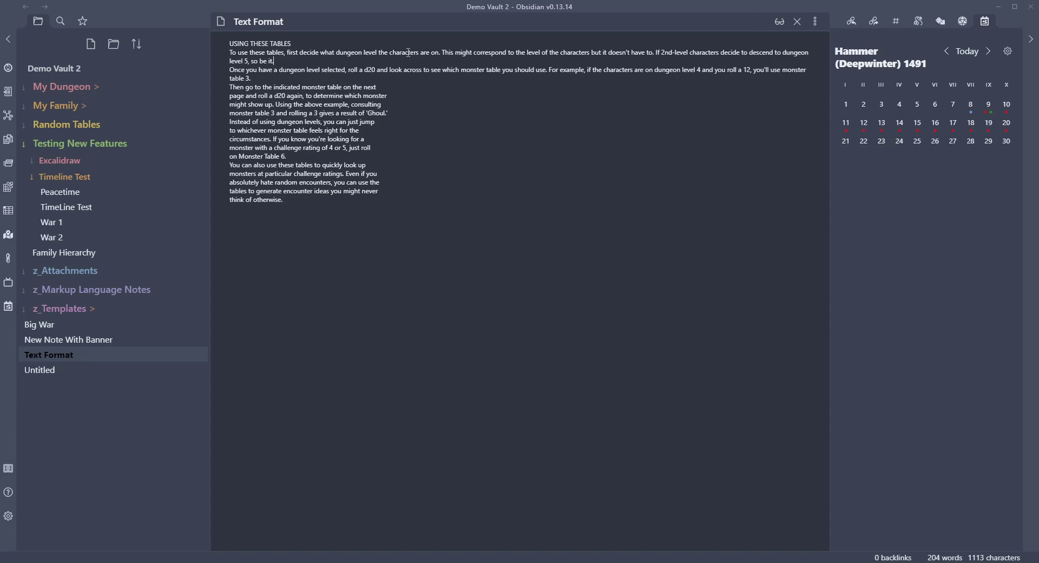
pyautogui.press('Return')
pyautogui.press('Return')
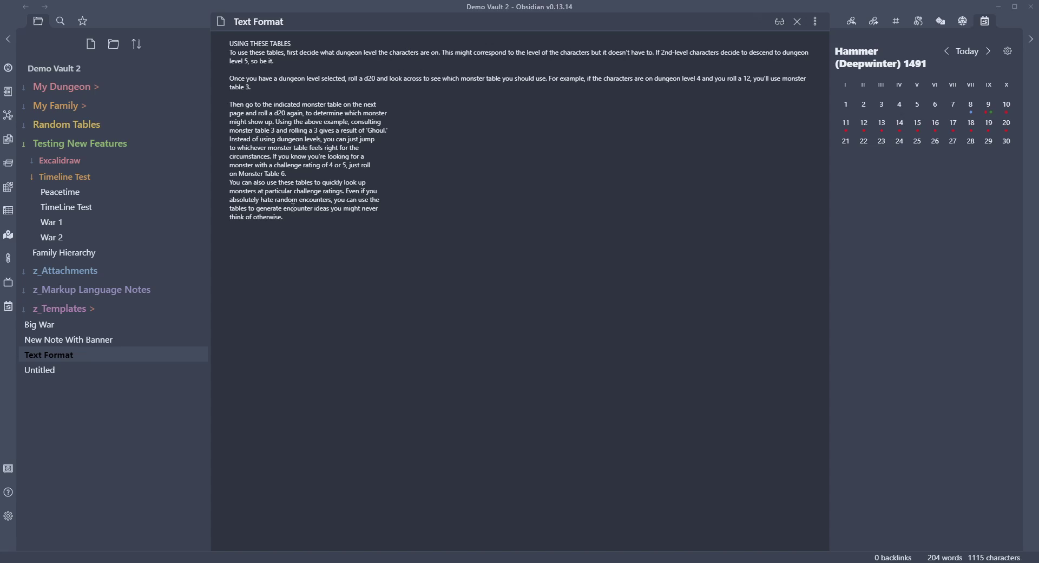
# - Paste an unedited copy of the "USING THESE TABLES" passage below the existing text for comparison
pyautogui.click(319, 224)
pyautogui.write('USING THESE TABLES To use these tables, first decide what dungeon level the characters are on. This might correspond to the level of the characters but it doesn’t have to. If 2nd-level characters decide to descend to dungeon level 5, so be it. Once you have a dungeon level selected, roll a d20 and look across to see which monster table you should use. For example, if the characters are on dungeon level 4 and you roll a 12, you’ll use monster table 3. Then go to the indicated monster table on the next page and roll a d20 again, to determine which monster might show up. Using the above example, consulting monster table 3 and rolling a 3 gives a result of ‘Ghoul.’ Instead of using dungeon levels, you can just jump to whichever monster table feels right for the circumstances. If you know you’re looking for a monster with a challenge rating of 4 or 5, just roll on Monster Table 6. You can also use these tables to quickly look up monsters at particular challenge ratings. Even if you absolutely hate random encounters, you can use the tables to generate encounter ideas you might never think of otherwise.')
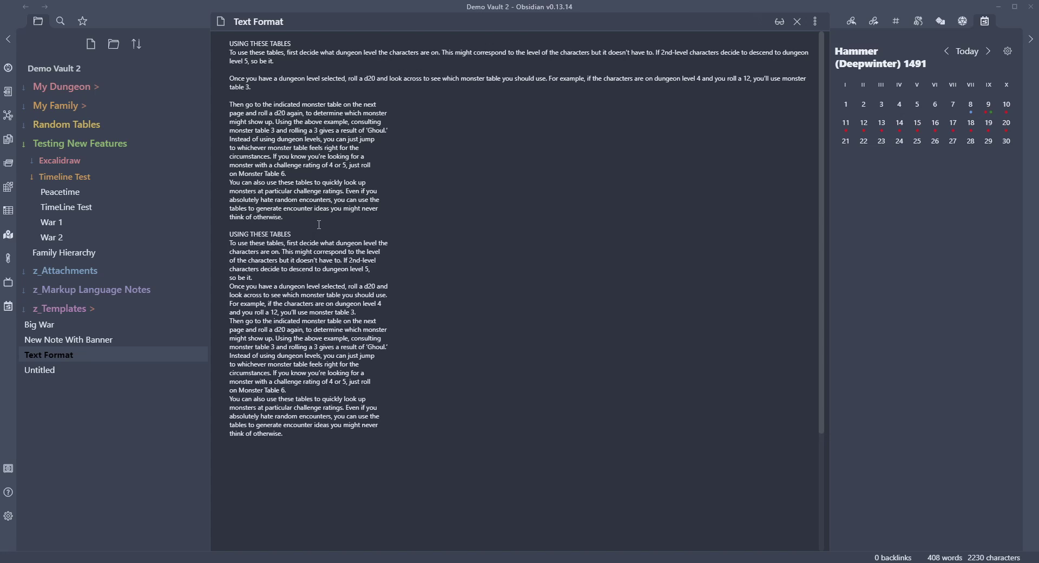
pyautogui.moveTo(304, 439); pyautogui.dragTo(262, 234)
pyautogui.click(415, 344)
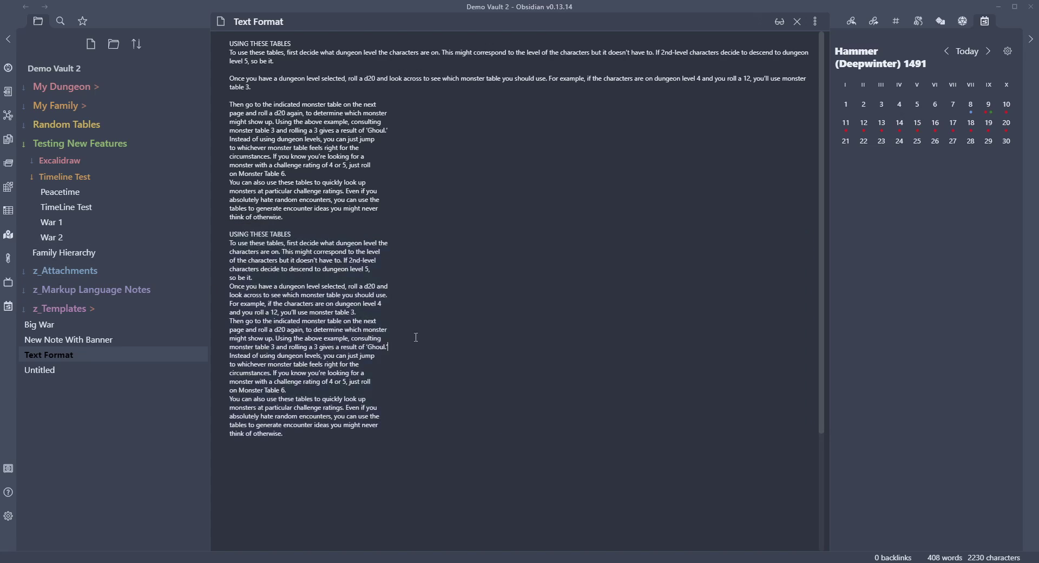
pyautogui.click(387, 263)
# - Replace the whole note with the formatted aarakocra Actions text and paste a plain-text version of it below
pyautogui.moveTo(248, 456); pyautogui.dragTo(196, 43)
pyautogui.hotkey('ctrl', 'v')
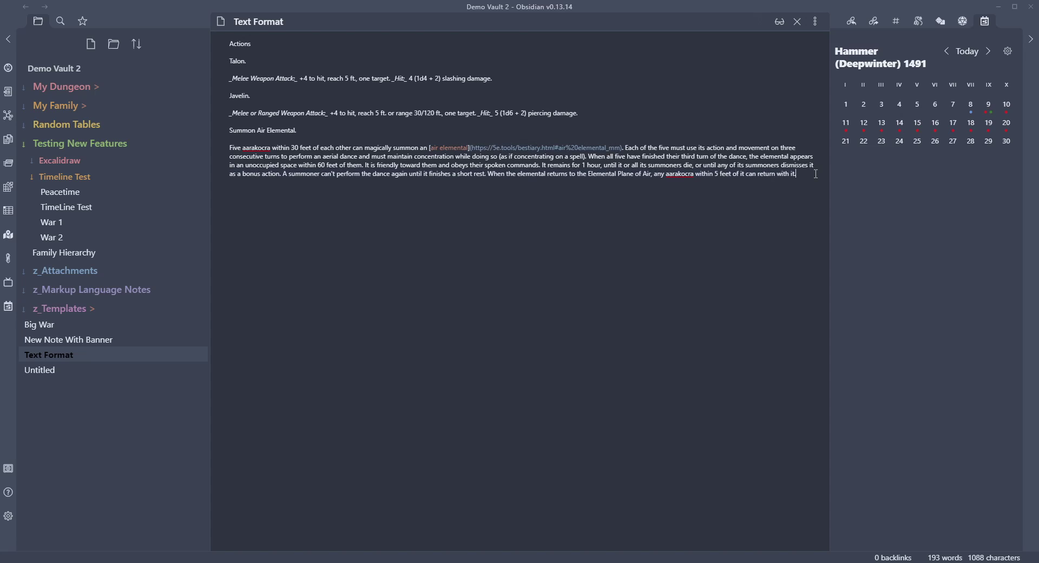
pyautogui.press('Return')
pyautogui.write("Actions Talon. Melee Weapon Attack: +4 to hit, reach 5 ft., one target. Hit: 4 (1d4 + 2) slashing damage. Javelin. Melee or Ranged Weapon Attack: +4 to hit, reach 5 ft. or range 30/120 ft., one target. Hit: 5 (1d6 + 2) piercing damage. Summon Air Elemental. Five aarakocra within 30 feet of each other can magically summon an air elemental. Each of the five must use its action and movement on three consecutive turns to perform an aerial dance and must maintain concentration while doing so (as if concentrating on a spell). When all five have finished their third turn of the dance, the elemental appears in an unoccupied space within 60 feet of them. It is friendly toward them and obeys their spoken commands. It remains for 1 hour, until it or all its summoners die, or until any of its summoners dismisses it as a bonus action. A summoner can't perform the dance again until it finishes a short rest. When the elemental returns to the Elemental Plane of Air, any aarakocra within 5 feet of it can return with it.")
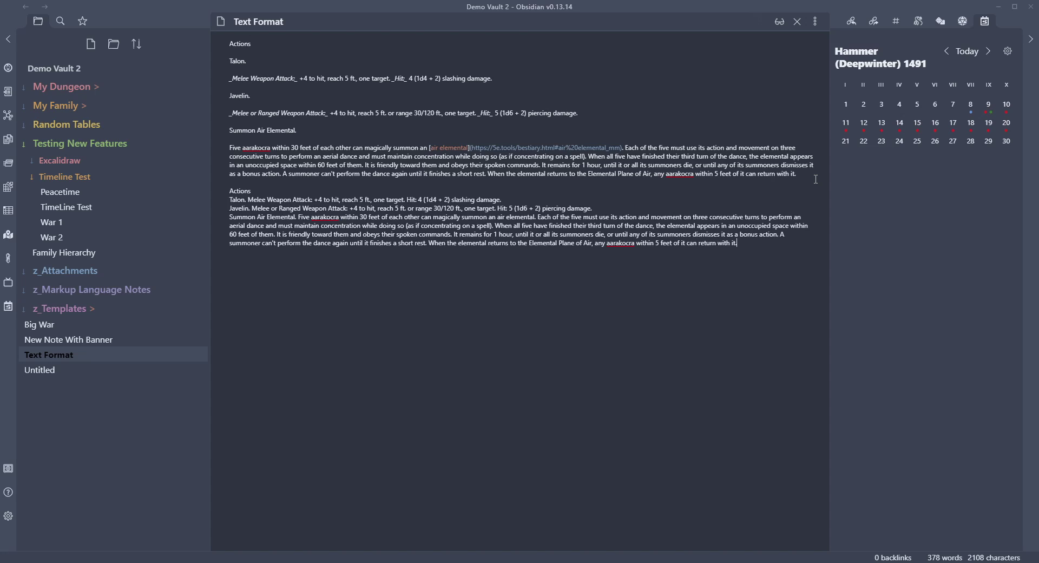
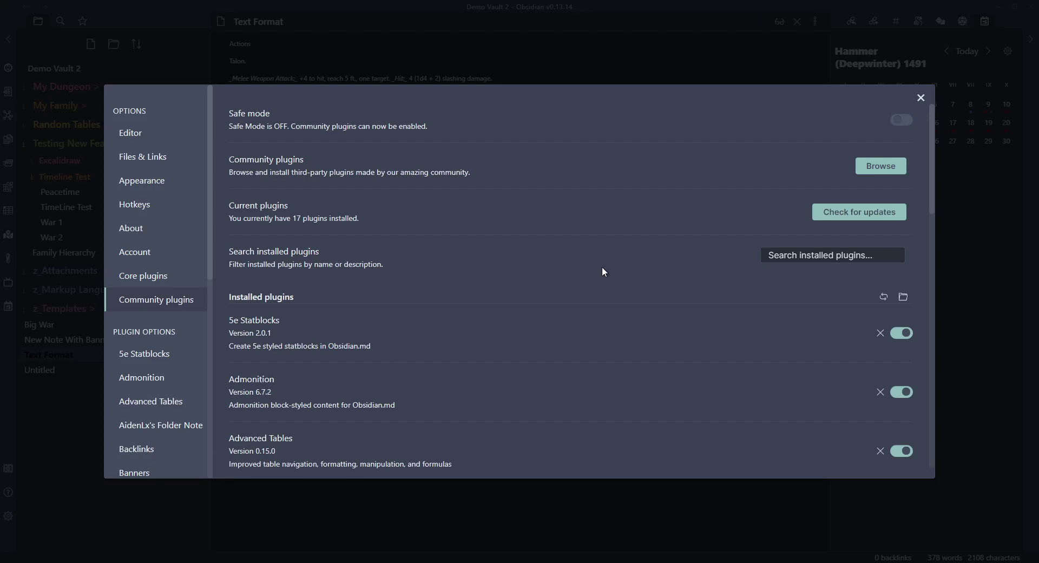
# - Examine the hotkey assignments for the available commands in the settings
pyautogui.click(122, 204)
pyautogui.scroll(-12, 709, 214)
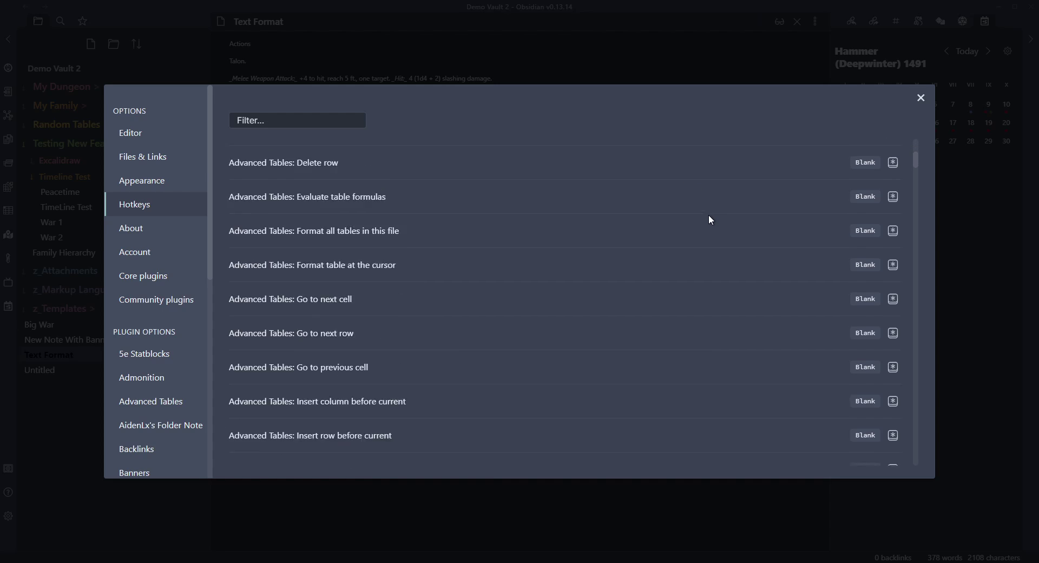
pyautogui.scroll(7, 709, 214)
pyautogui.scroll(-4, 710, 214)
pyautogui.scroll(-9, 710, 224)
pyautogui.scroll(8, 820, 255)
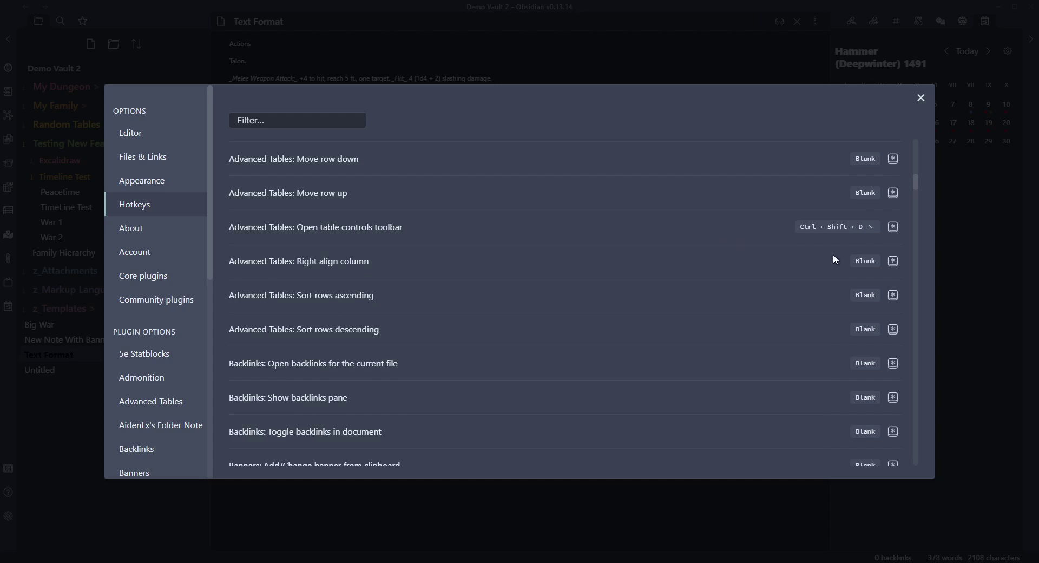
pyautogui.moveTo(919, 184); pyautogui.dragTo(934, 357)
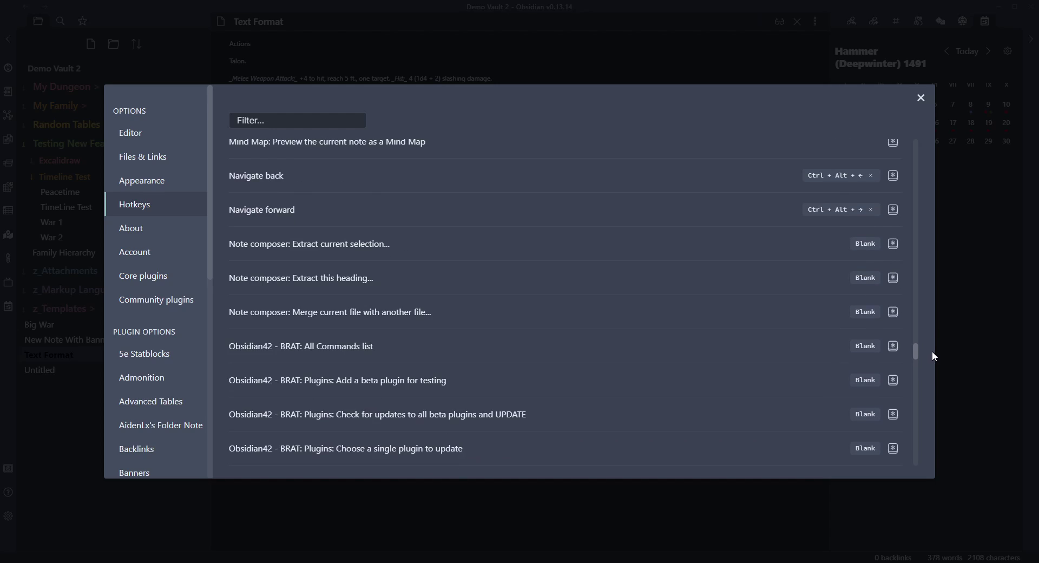
pyautogui.click(919, 97)
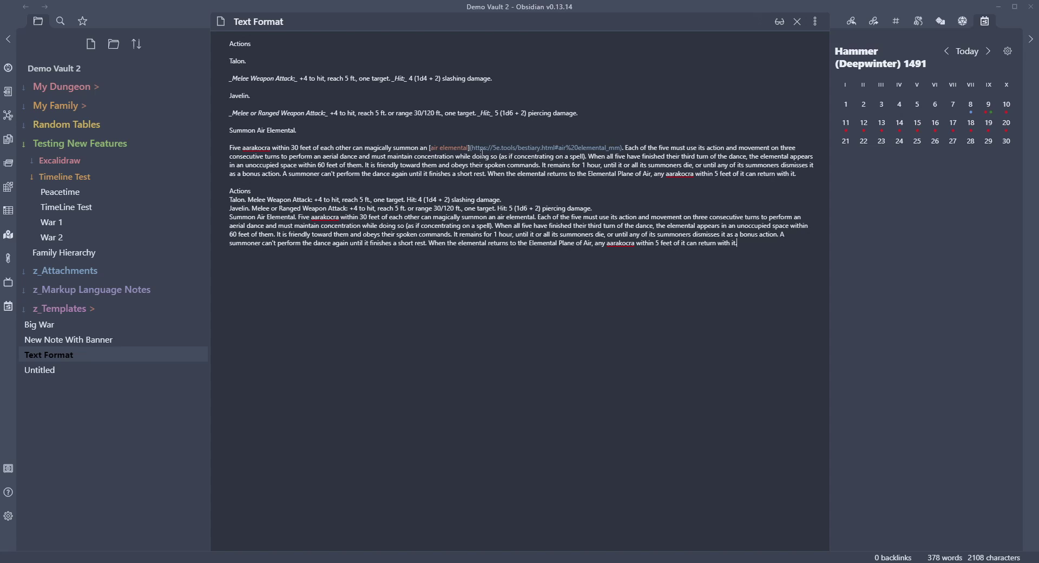
# - Clear the note and paste the passage beginning "The following two pages feature a set of tables", followed by a blank line
pyautogui.moveTo(756, 244); pyautogui.dragTo(145, 37)
pyautogui.press('BackSpace')
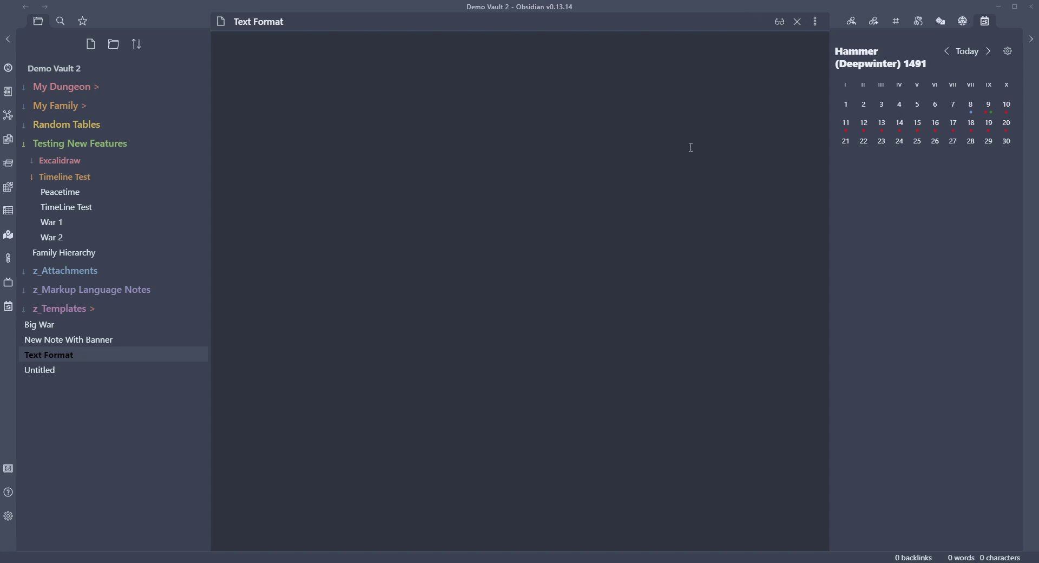
pyautogui.write('The following two pages feature a set of tables to randomly select monsters based on "dungeon level." Although these charts are built for old-school dungeon delving, you can use them to generate randomly encountered monsters in just about any setting— a ruin, an old church, caves, catacombs, an old wizard’s tower, or some other forgotten lair. USING THESE TABLES To use these tables, first decide what dungeon level the characters are on. This might correspond to the level of the characters but it doesn’t have to. If 2nd-level characters decide to descend to dungeon level 5, so be it. Once you have a dungeon level selected, roll a d20 and look across to see which monster table you should use. For example, if the characters are on dungeon level 4 and you roll a 12, you’ll use monster table 3. Then go to the indicated monster table on the next page and roll a d20 again, to determine which monster might show up. Using the above example, consulting monster table 3 and rolling a 3 gives a result of ‘Ghoul.’ Instead of using dungeon levels, you can just jump to whichever monster table feels right for the circumstances. If you know you’re looking for a monster with a challenge rating of 4 or 5, just roll on Monster Table 6. You can also use these tables to quickly look up monsters at particular challenge ratings. Even if you absolutely hate random encounters, you can use the tables to generate encounter ideas you might never think of otherwise.')
pyautogui.press('Return')
pyautogui.press('Return')
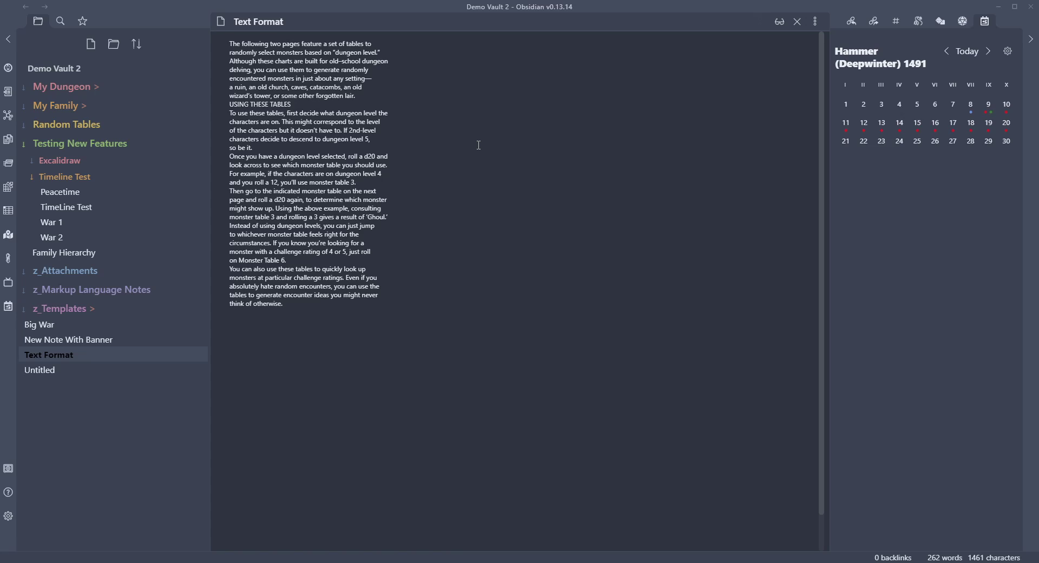
pyautogui.write('The following two pages feature a set of tables to randomly select monsters based on "dungeon level." Although these charts are built for old–school dungeon delving, you can use them to generate randomly encountered monsters in just about any setting— a ruin, an old church, caves, catacombs, an old wizard’s tower, or some other forgotten lair. USING THESE TABLES To use these tables, first decide what dungeon level the characters are on. This might correspond to the level of the characters but it doesn’t have to. If 2nd-level characters decide to descend to dungeon level 5, so be it. Once you have a dungeon level selected, roll a d20 and look across to see which monster table you should use. For example, if the characters are on dungeon level 4 and you roll a 12, you’ll use monster table 3. Then go to the indicated monster table on the next page and roll a d20 again, to determine which monster might show up. Using the above example, consulting monster table 3 and rolling a 3 gives a result of ‘Ghoul.’ Instead of using dungeon levels, you can just jump to whichever monster table feels right for the circumstances. If you know you’re looking for a monster with a challenge rating of 4 or 5, just roll on Monster Table 6. You can also use these tables to quickly look up monsters at particular challenge ratings. Even if you absolutely hate random encounters, you can use the tables to generate encounter ideas you might never think of otherwise.')
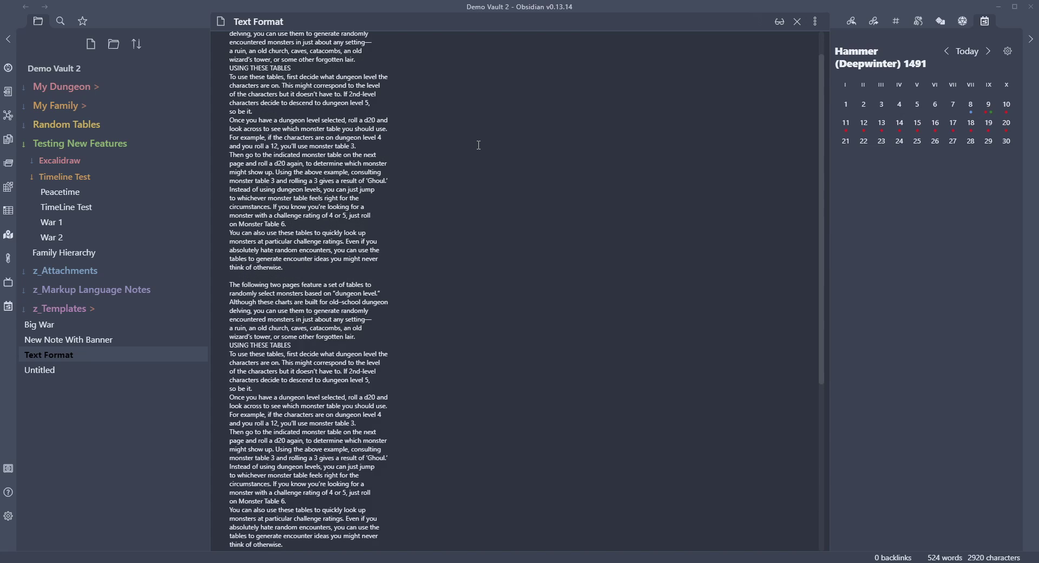
pyautogui.hotkey('ctrl', 'z')
pyautogui.scroll(1, 427, 213)
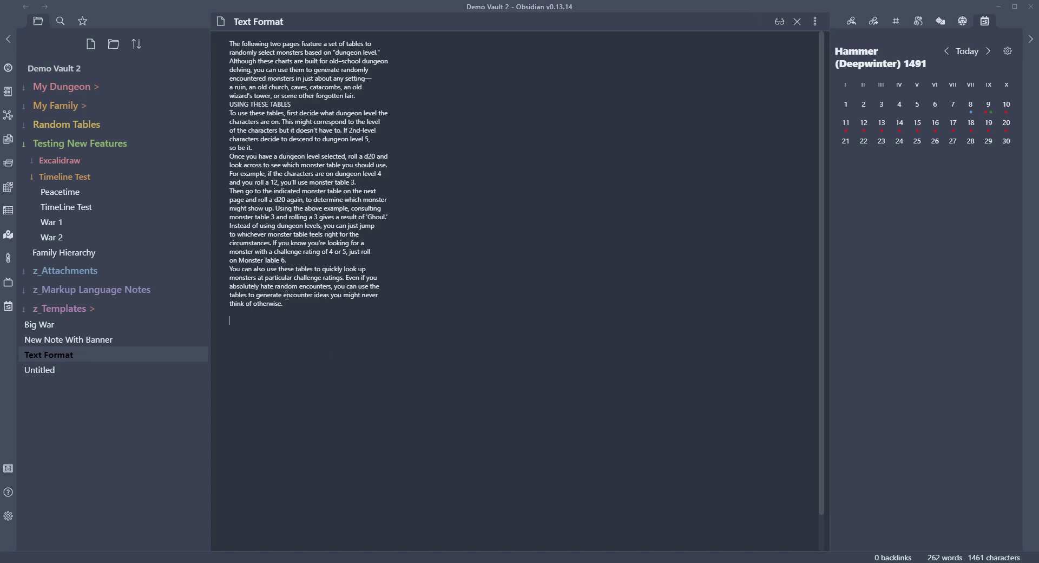
# - Search the community plugins for "Text Format", then install and enable the Text Format plugin
pyautogui.click(9, 516)
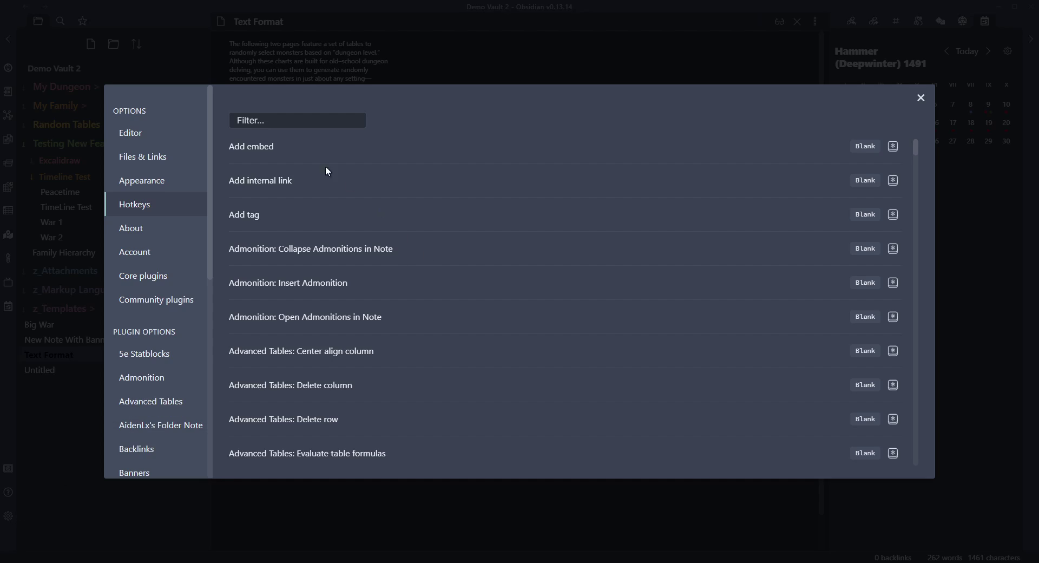
pyautogui.click(148, 308)
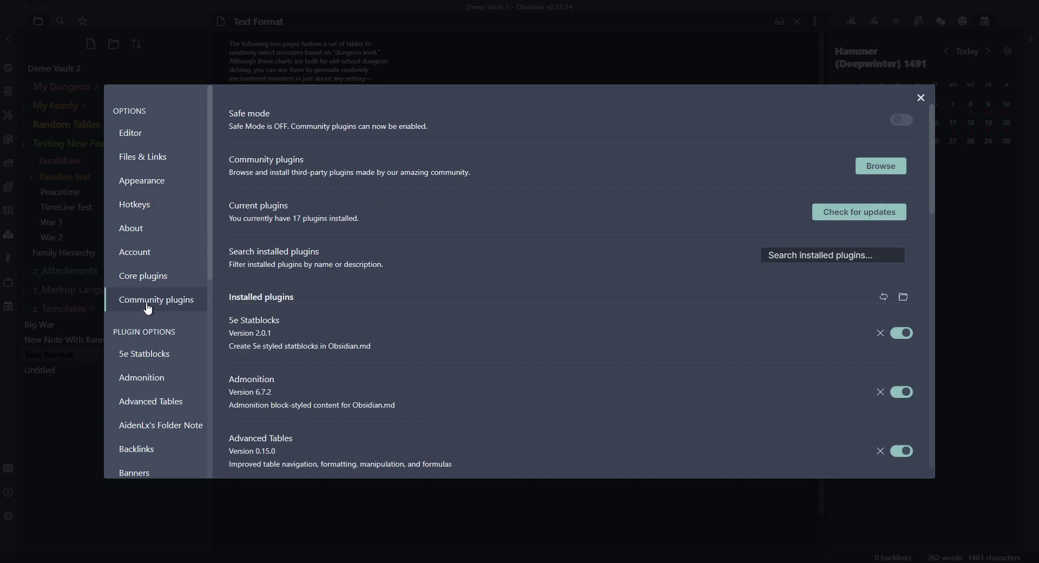
pyautogui.click(881, 166)
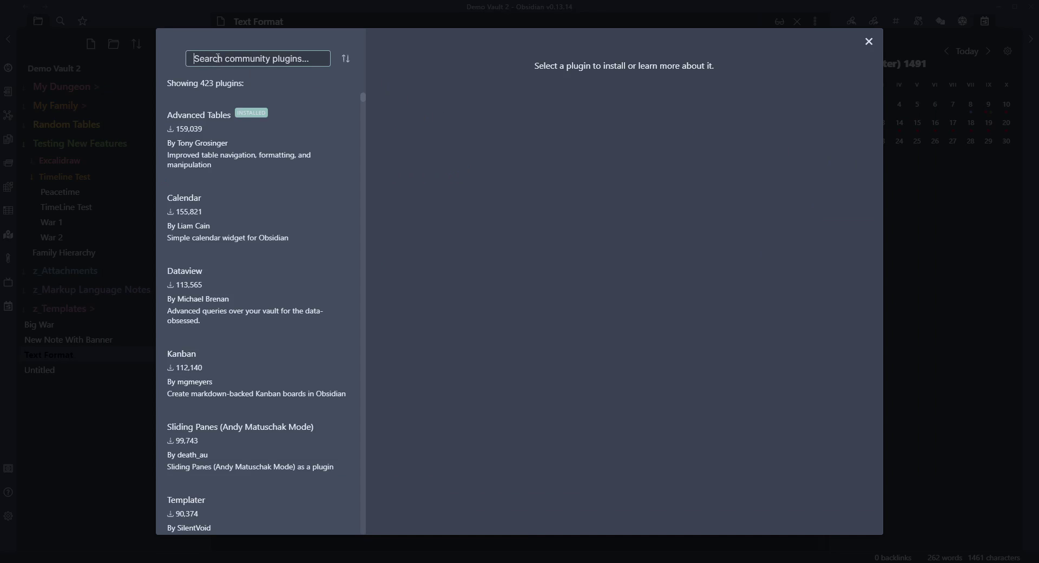
pyautogui.write('Text Format')
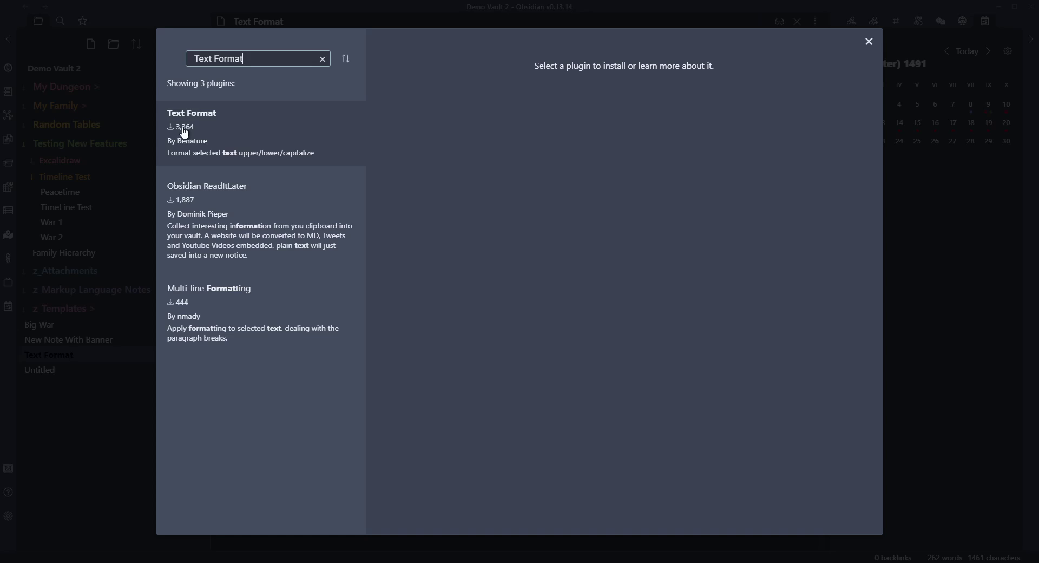
pyautogui.click(212, 132)
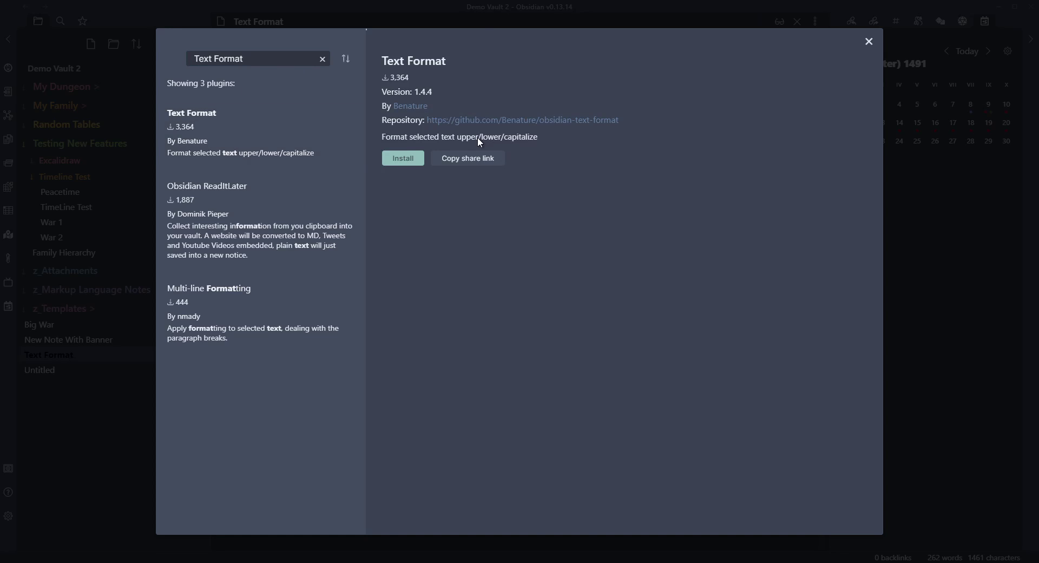
pyautogui.click(396, 161)
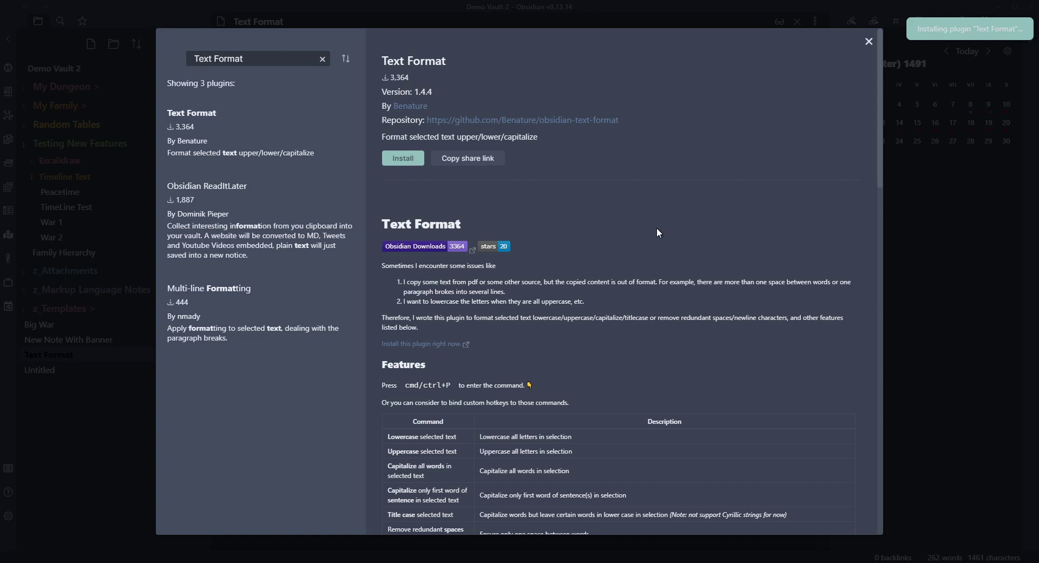
pyautogui.scroll(-3, 657, 227)
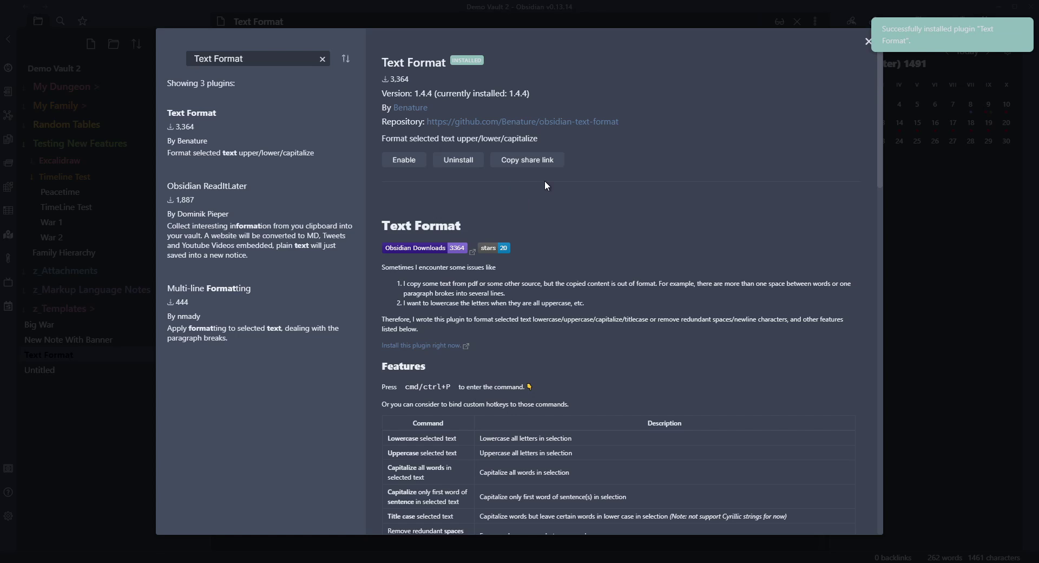
pyautogui.click(394, 161)
# - Examine the Text Format plugin's command table and formatting examples, then return to the note
pyautogui.scroll(-4, 530, 209)
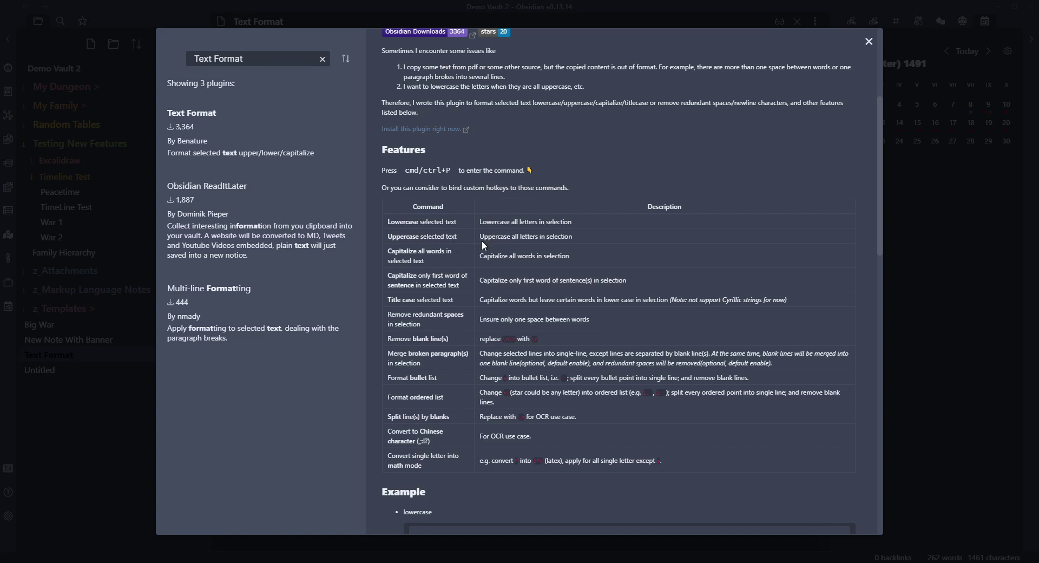
pyautogui.scroll(-2, 468, 246)
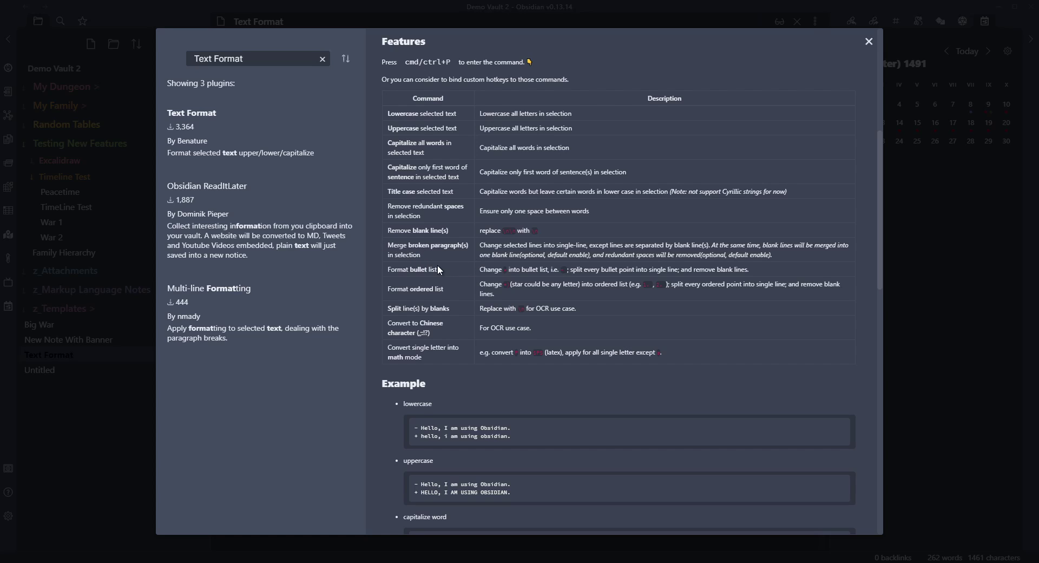
pyautogui.scroll(-1, 454, 288)
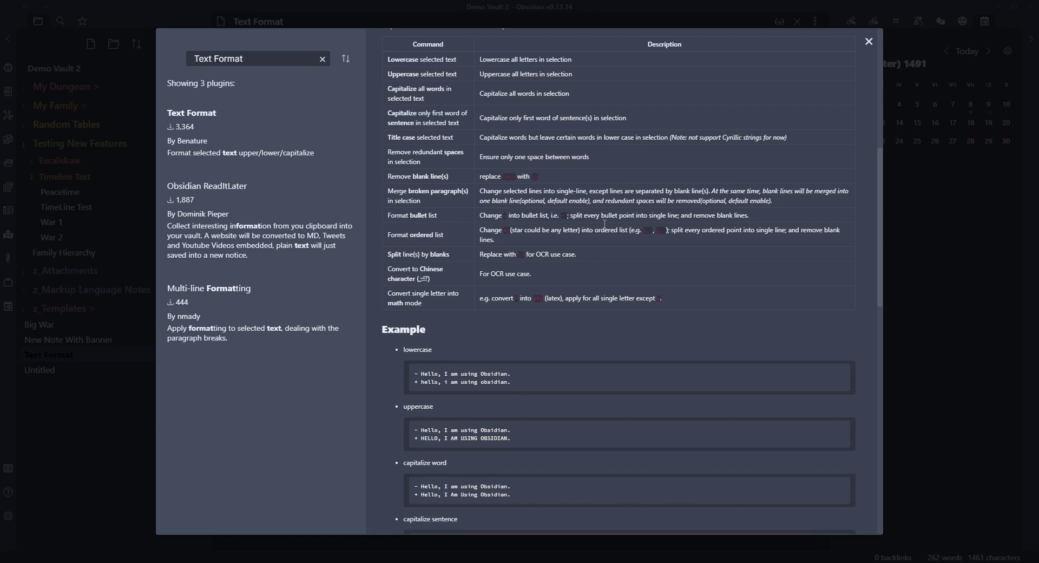
pyautogui.scroll(-1, 667, 194)
pyautogui.scroll(-3, 669, 219)
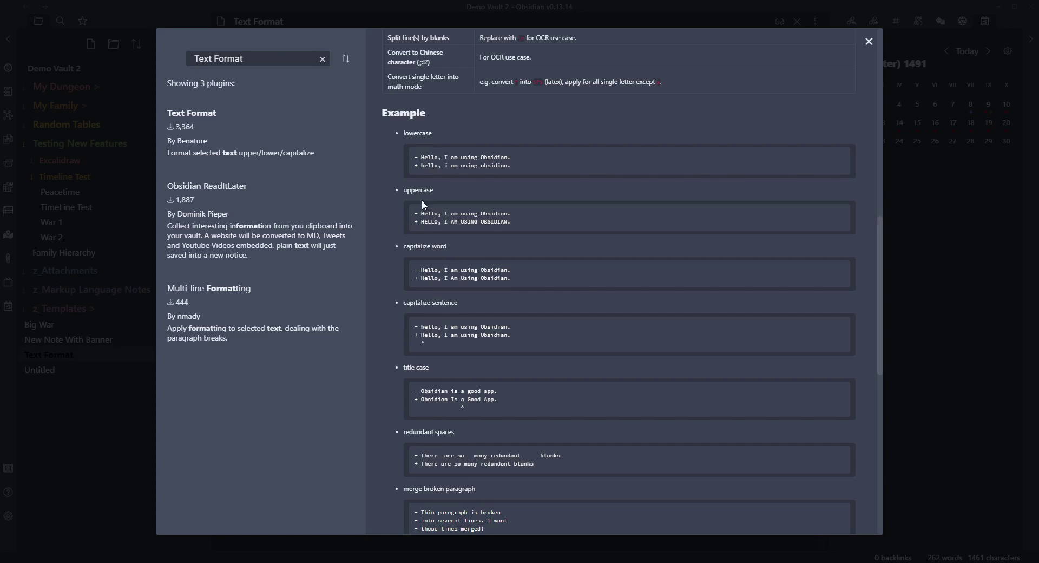
pyautogui.scroll(-5, 540, 234)
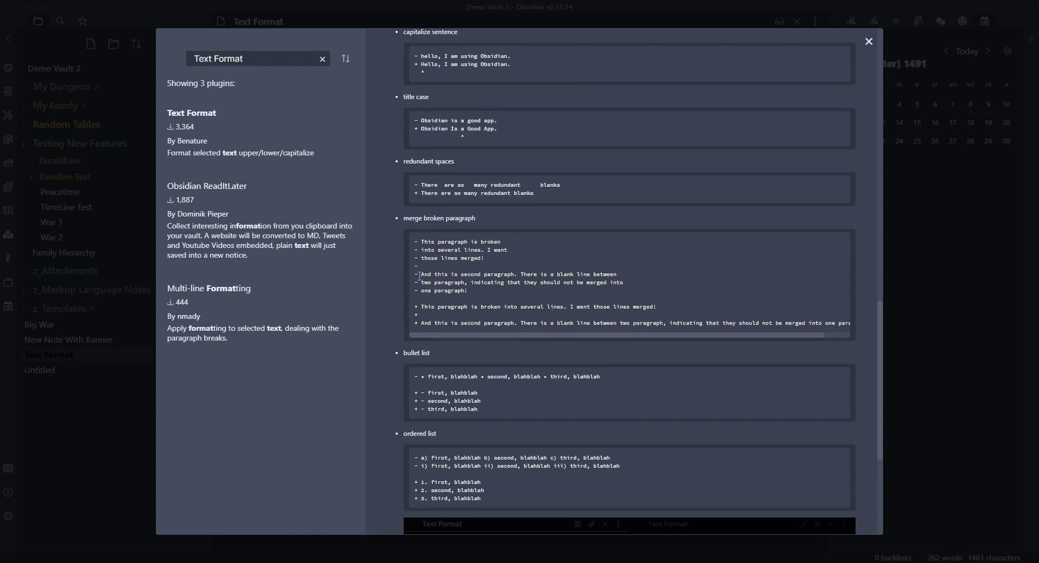
pyautogui.scroll(-2, 509, 259)
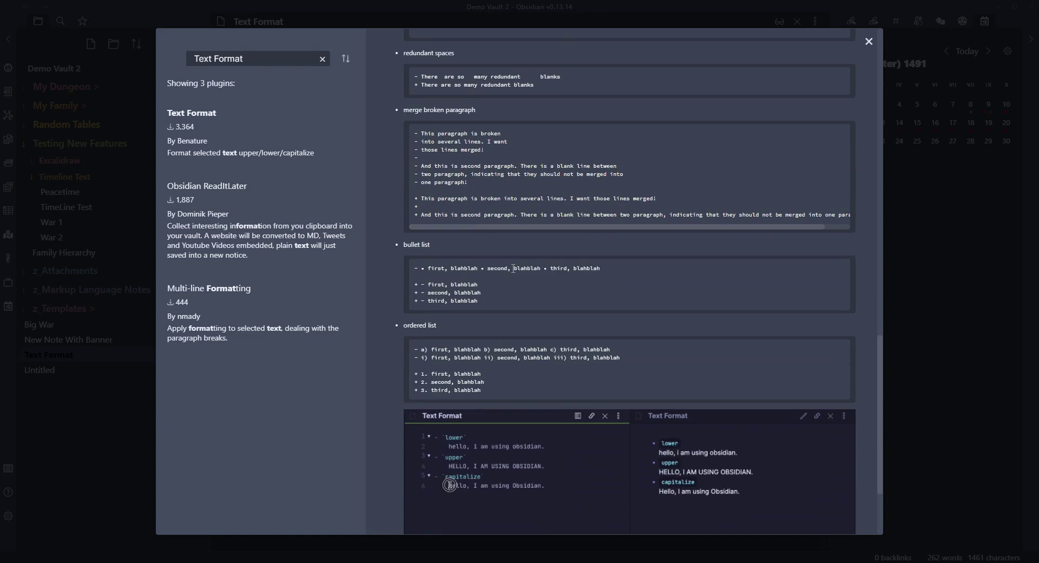
pyautogui.scroll(-3, 514, 256)
pyautogui.scroll(5, 515, 256)
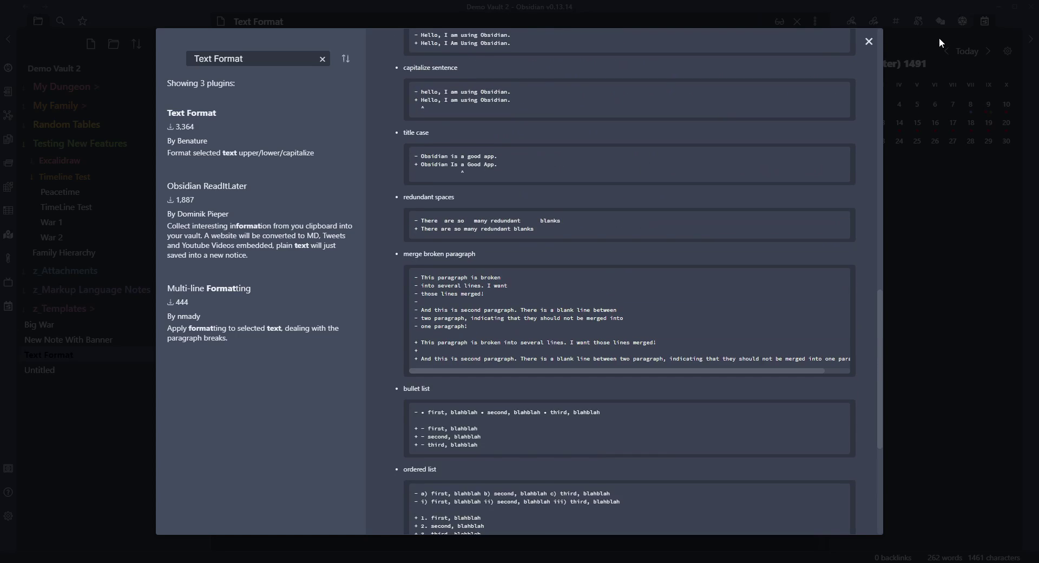
pyautogui.click(868, 42)
pyautogui.click(921, 97)
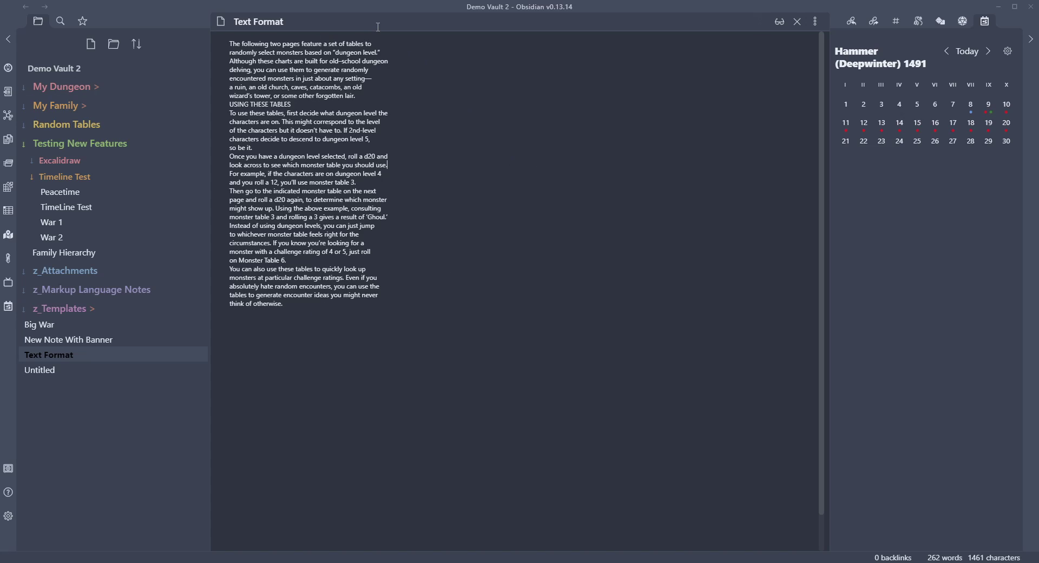
# - Merge the broken paragraphs of the whole pasted passage using the Text Format plugin's command
pyautogui.click(408, 71)
pyautogui.moveTo(291, 308); pyautogui.dragTo(171, 13)
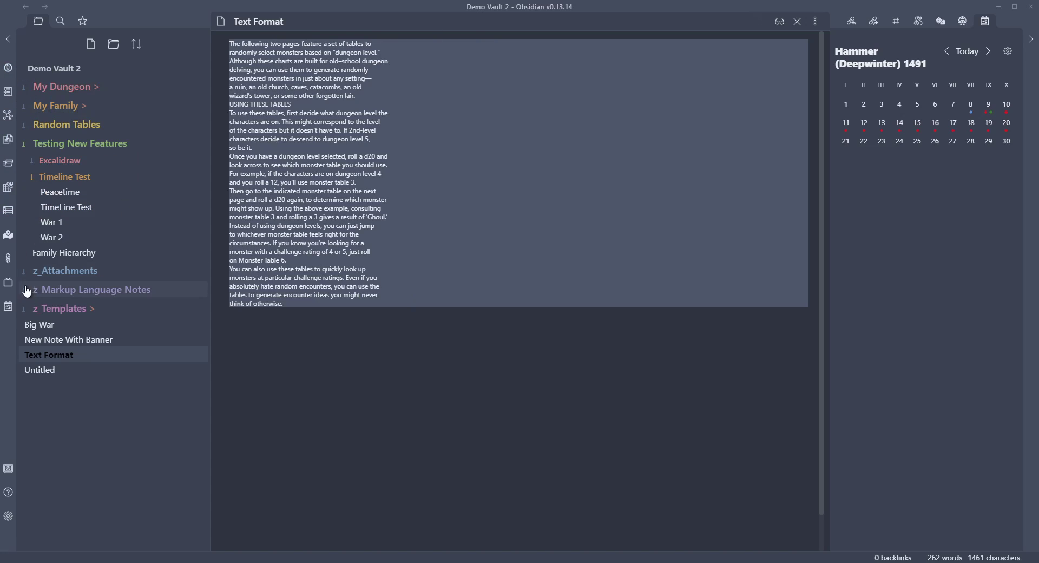
pyautogui.click(7, 165)
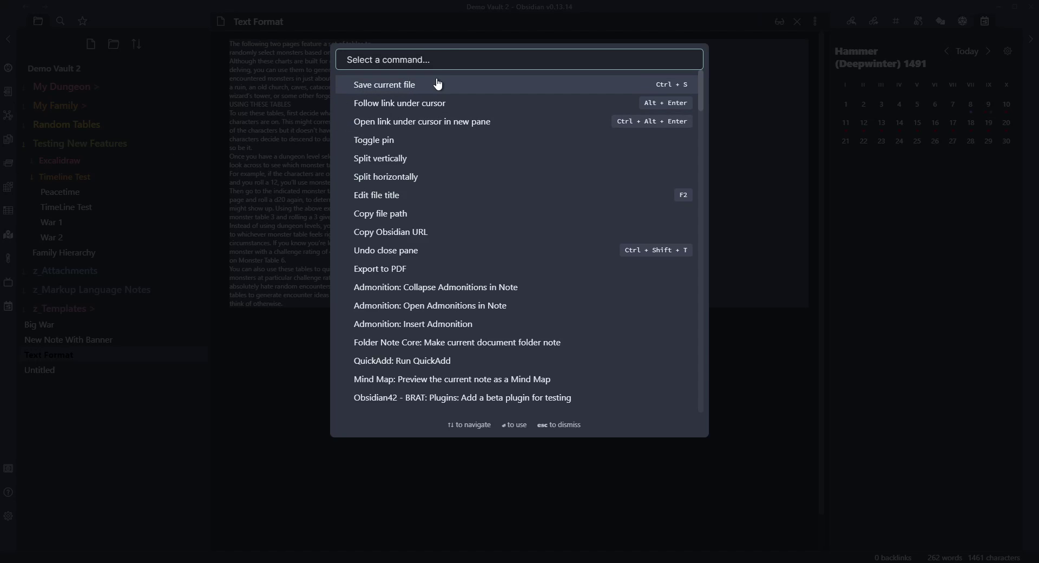
pyautogui.write('format')
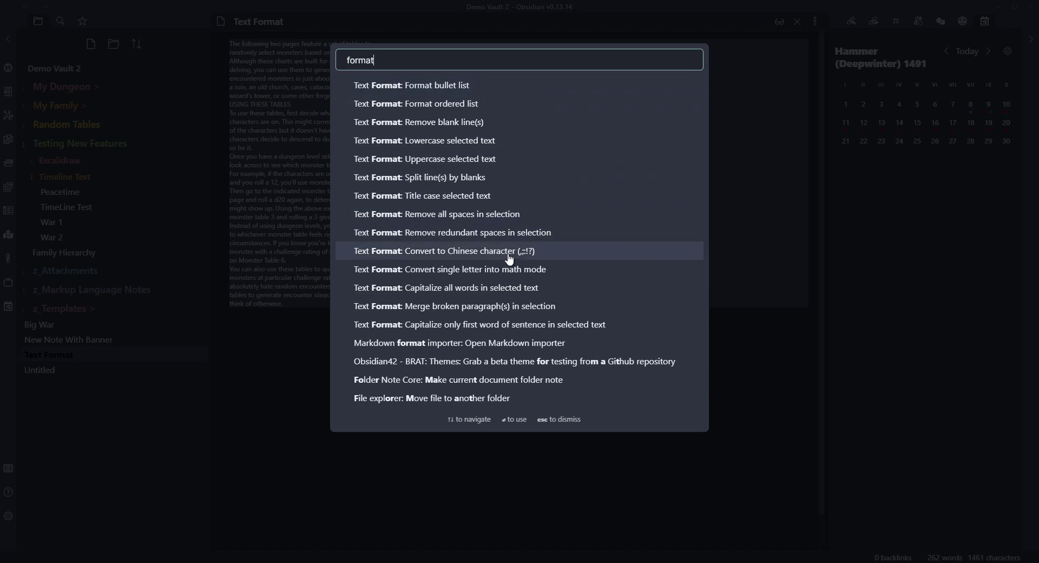
pyautogui.click(482, 308)
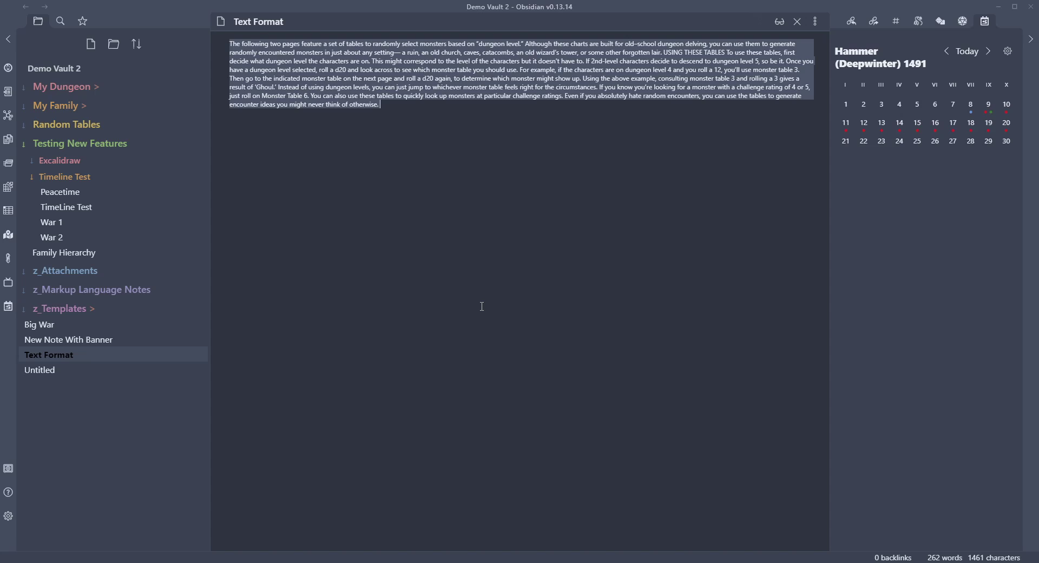
pyautogui.click(426, 111)
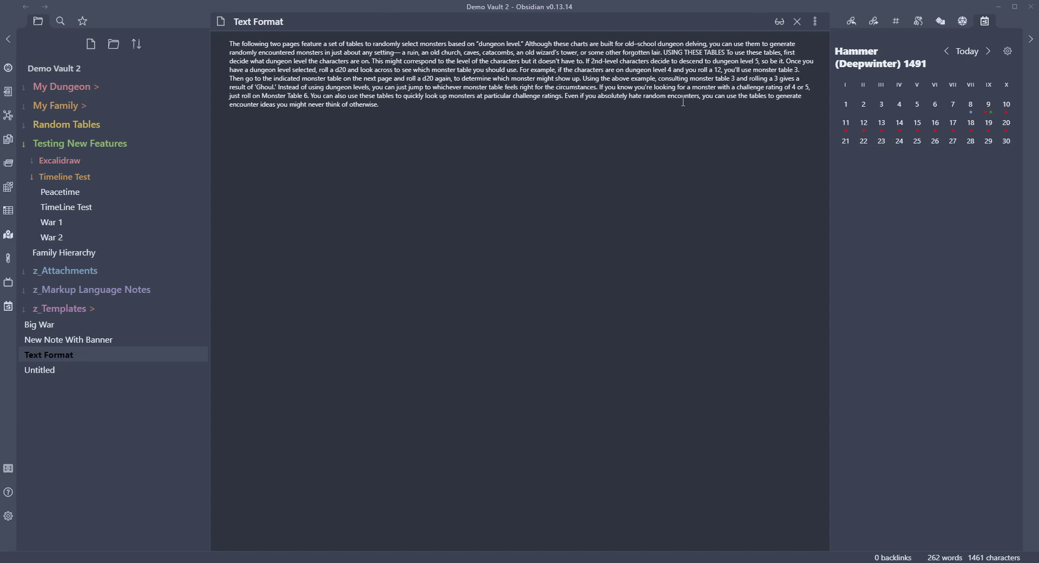
# - Separate the merged text with blank lines before "USING THESE TABLES", "Once you have a dungeon level selected" and "Then go to the indicated monster table"
pyautogui.click(666, 51)
pyautogui.press('Return')
pyautogui.press('Return')
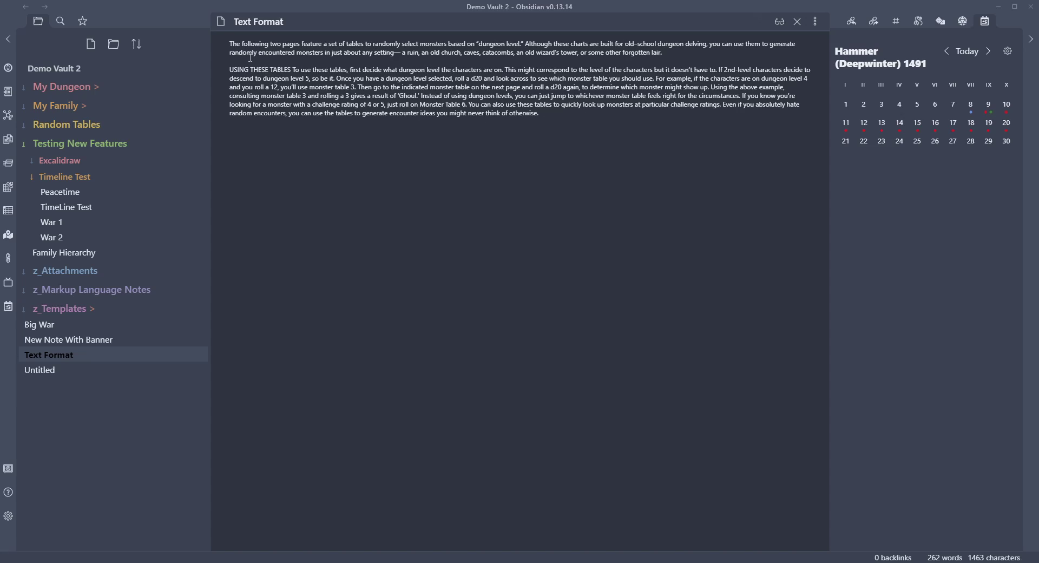
pyautogui.click(335, 78)
pyautogui.press('Return')
pyautogui.press('Return')
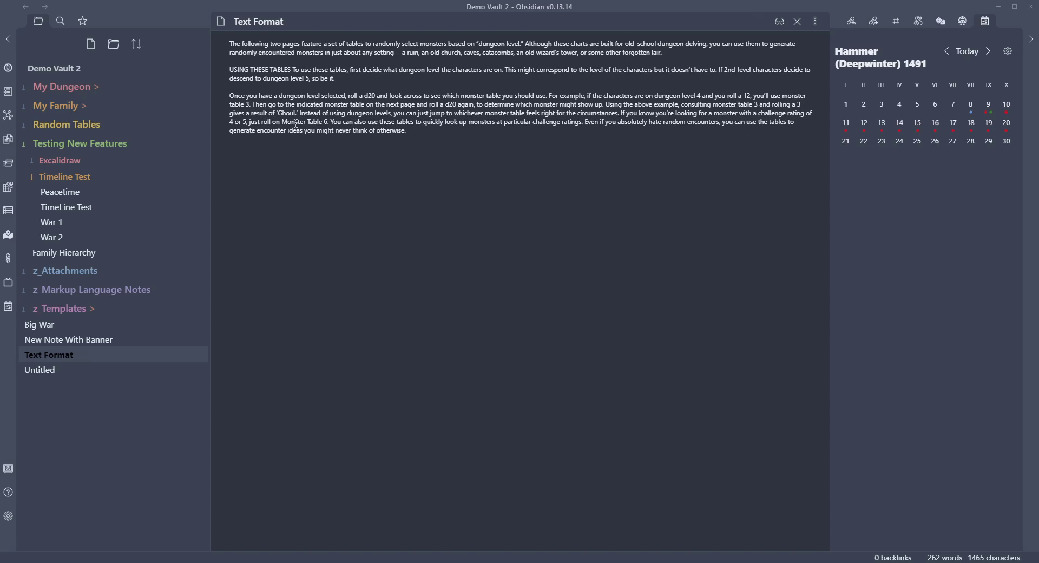
pyautogui.press('Return')
pyautogui.press('Return')
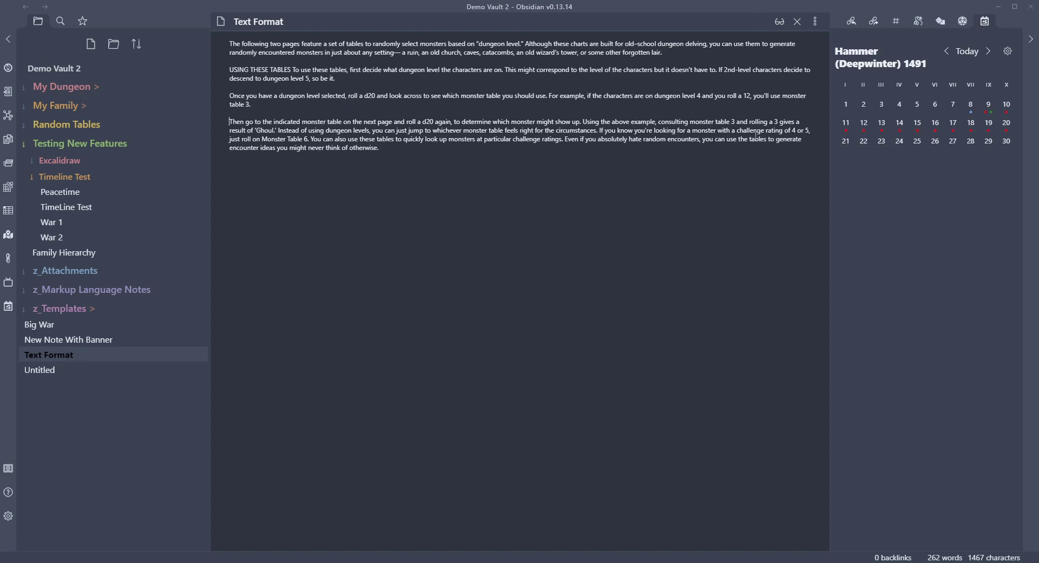
# - Start new paragraphs, each preceded by a blank line, at "Instead of using dungeon levels" and "You can also use these tables"
pyautogui.click(279, 132)
pyautogui.press('Return')
pyautogui.press('Return')
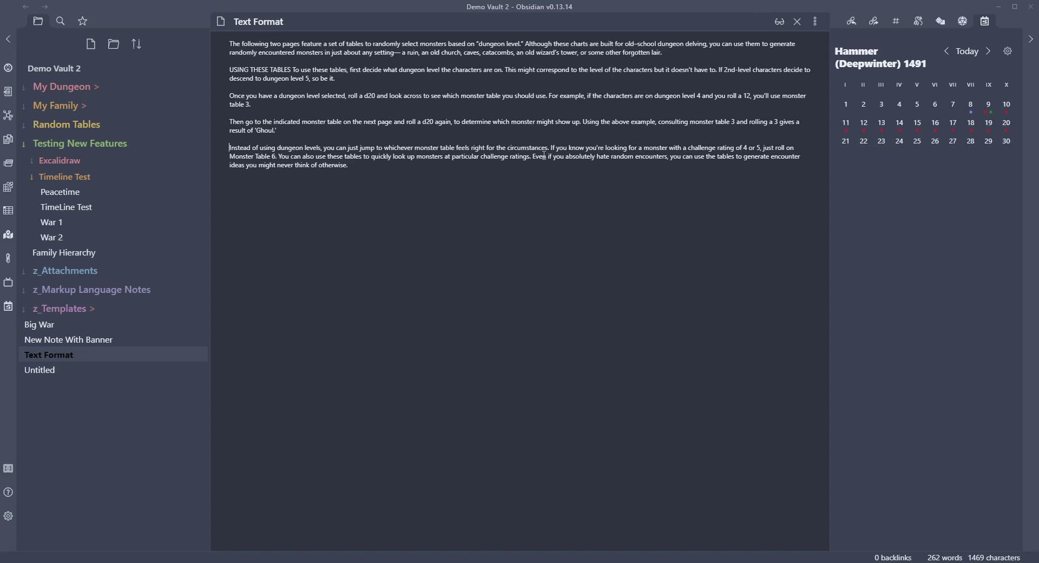
pyautogui.click(278, 156)
pyautogui.press('Return')
pyautogui.press('Return')
pyautogui.click(343, 184)
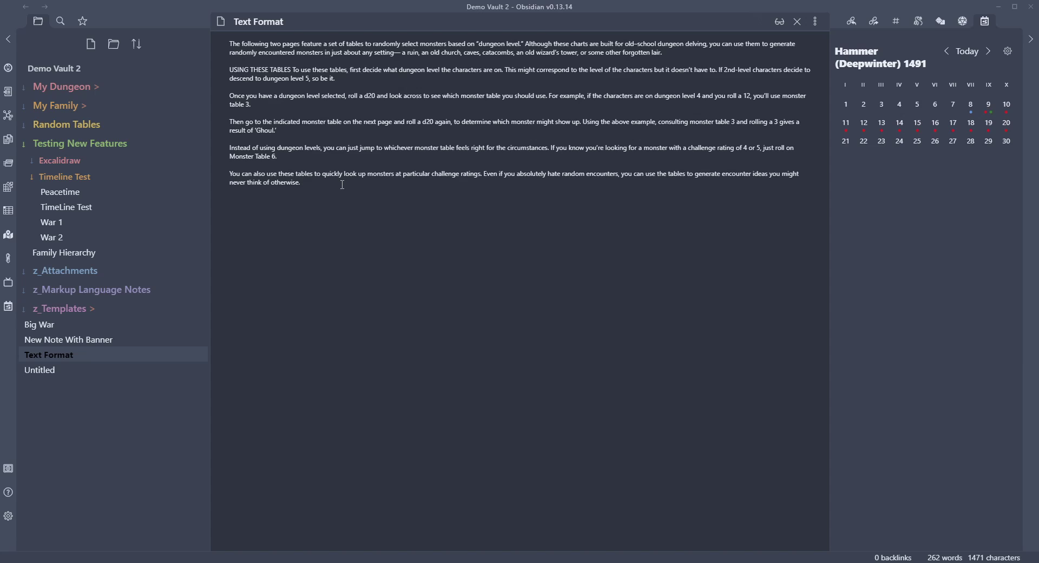
# - Review the Text Format plugin's command descriptions, especially the one for removing blank lines, and return to the note
pyautogui.click(9, 516)
pyautogui.scroll(-7, 453, 309)
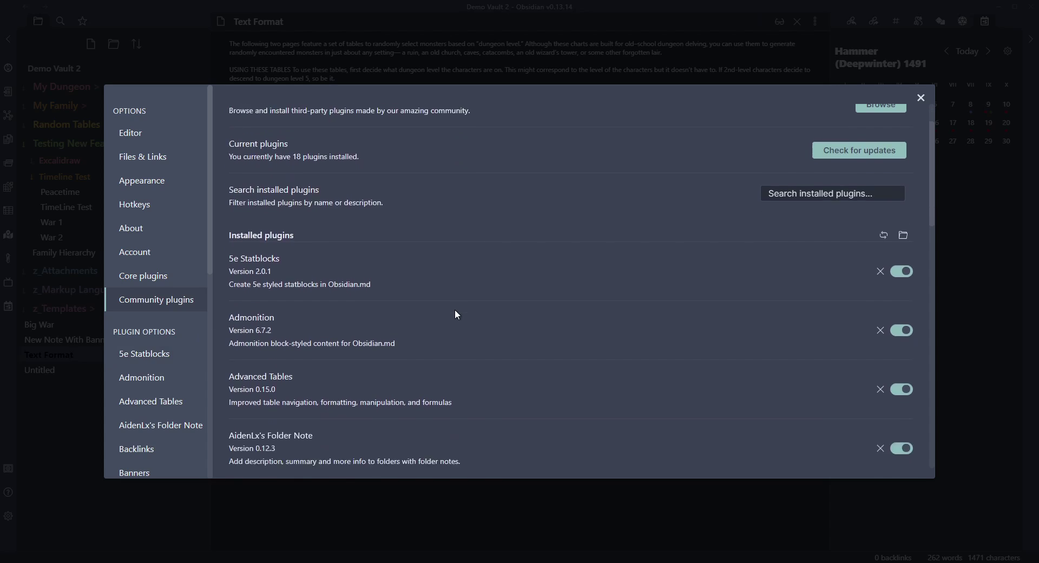
pyautogui.scroll(-10, 448, 305)
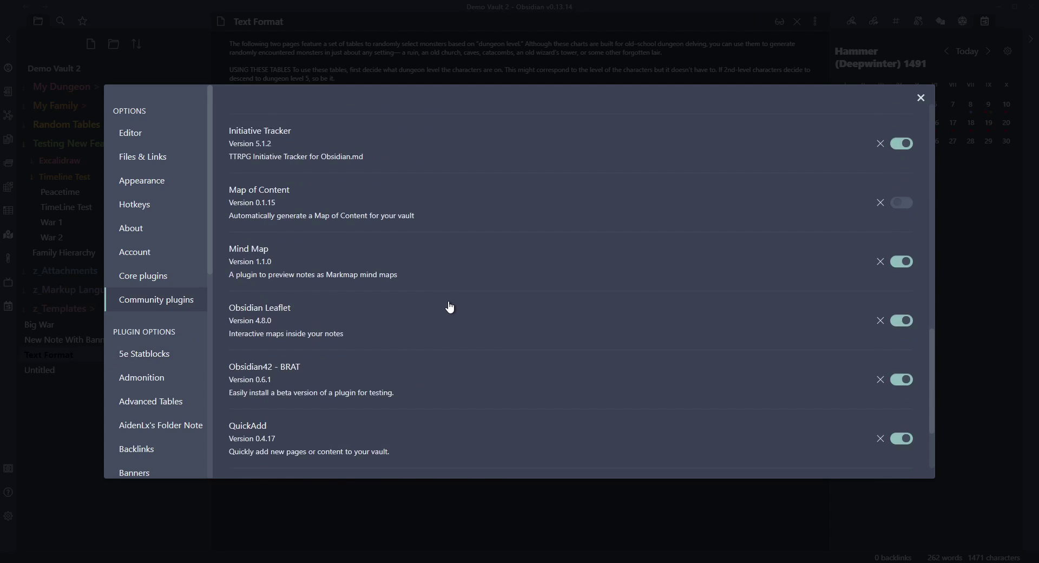
pyautogui.click(298, 367)
pyautogui.scroll(-6, 552, 336)
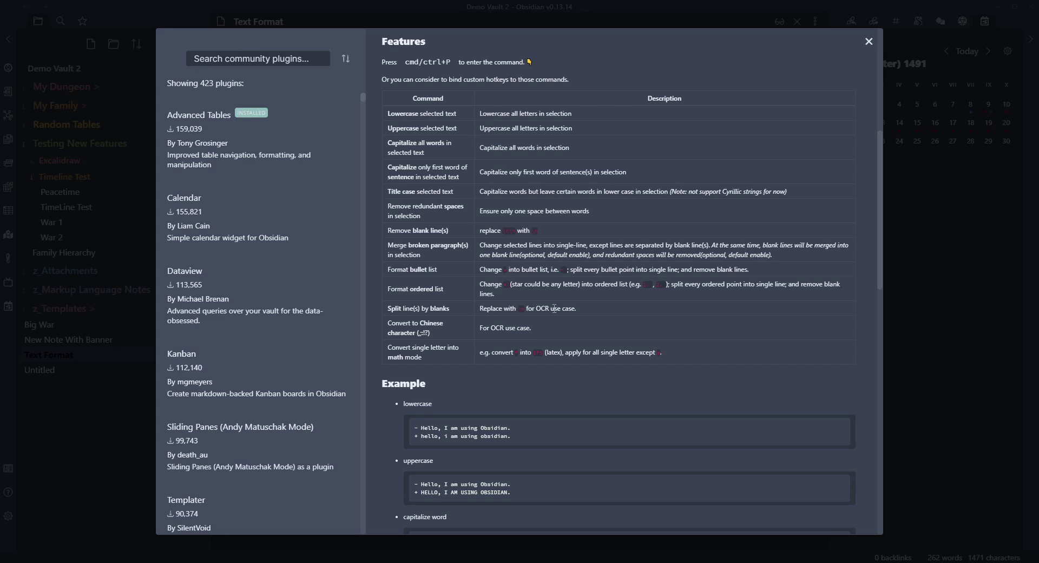
pyautogui.moveTo(550, 230); pyautogui.dragTo(393, 240)
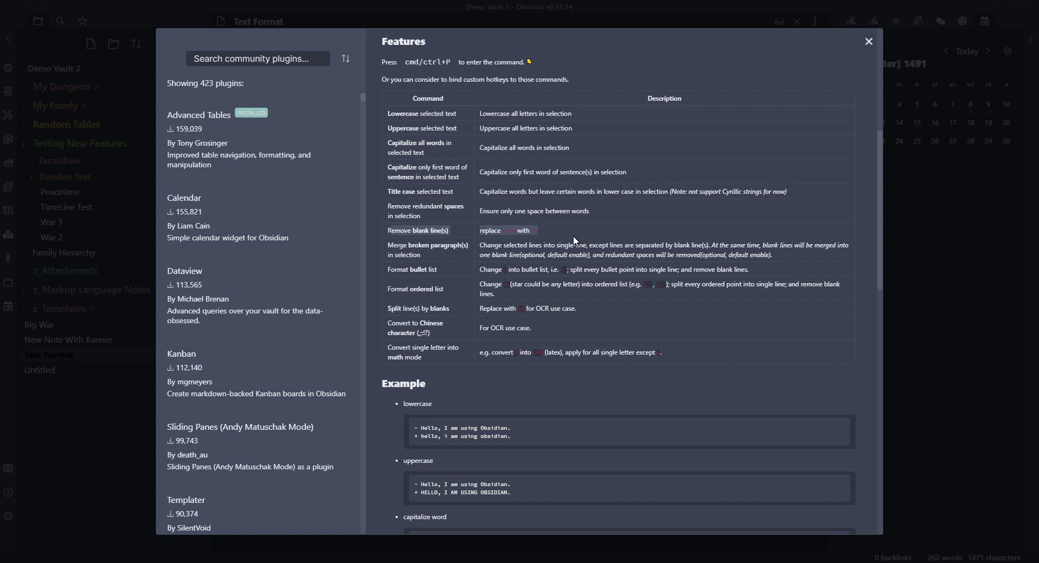
pyautogui.click(557, 226)
pyautogui.moveTo(491, 230); pyautogui.dragTo(377, 234)
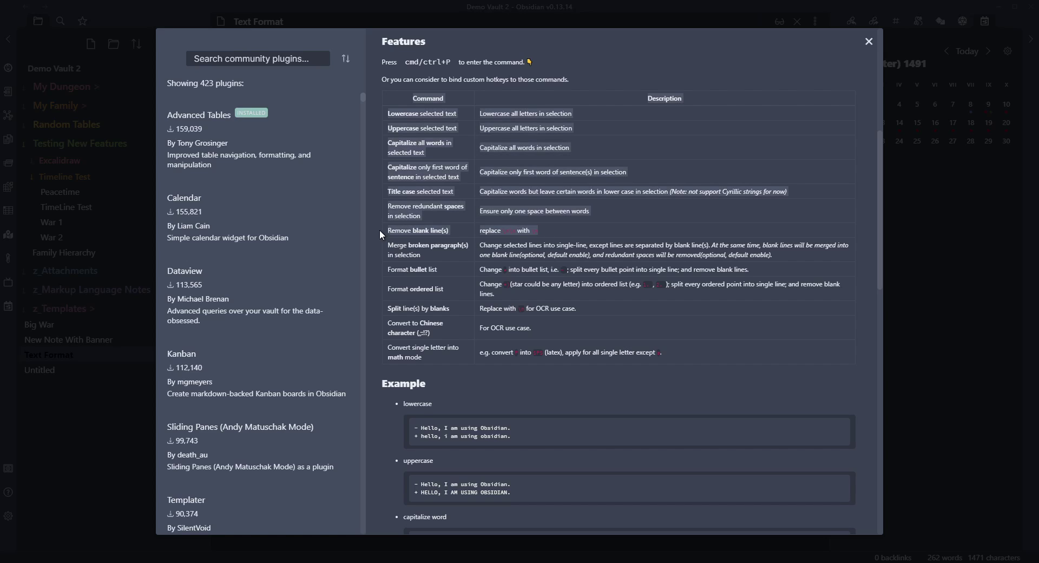
pyautogui.click(869, 42)
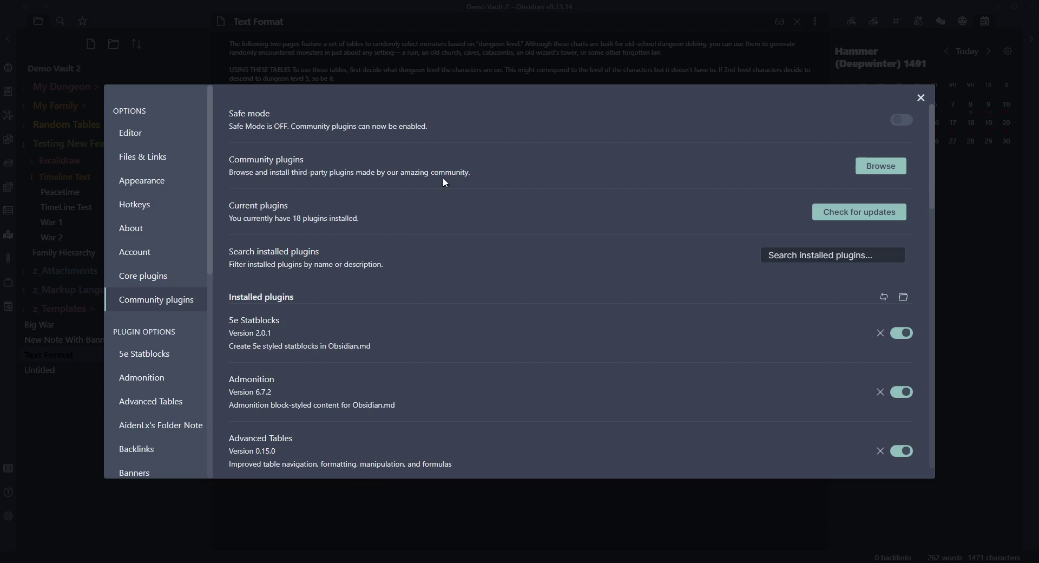
pyautogui.click(921, 97)
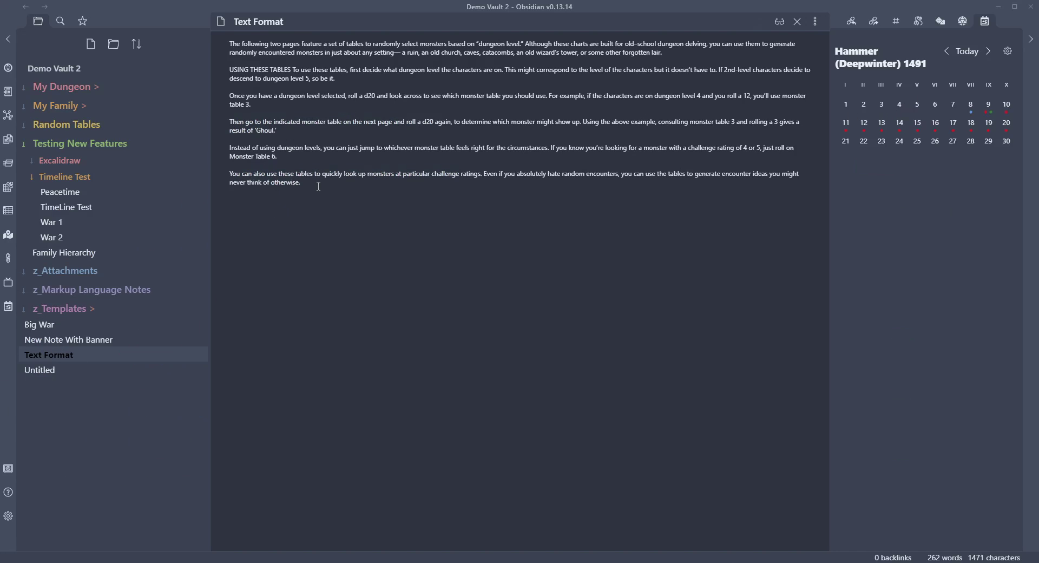
pyautogui.click(8, 517)
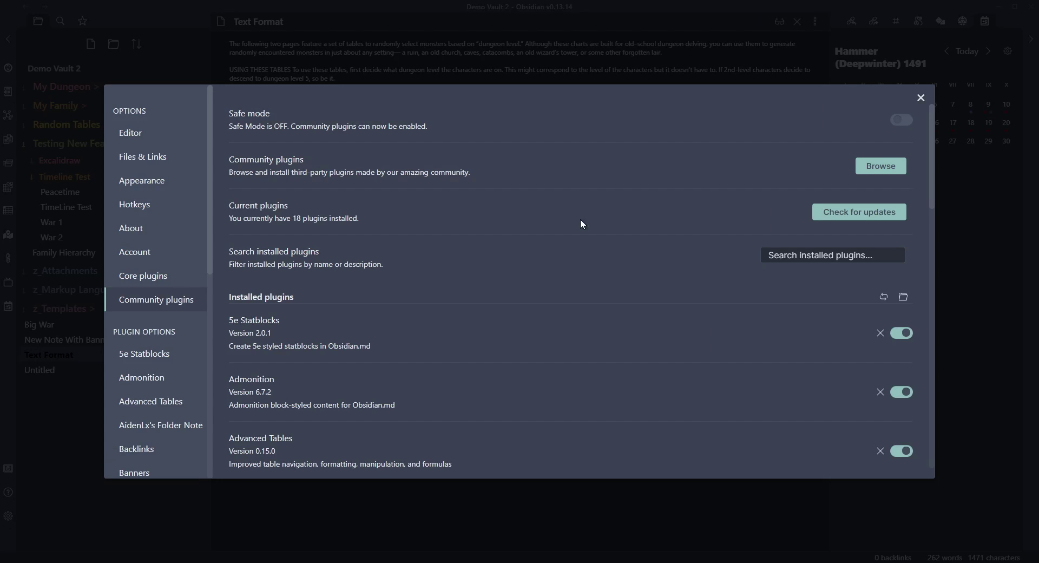
pyautogui.scroll(-5, 352, 271)
pyautogui.scroll(5, 359, 270)
pyautogui.click(921, 98)
# - Convert the last paragraph, beginning "You can also use these tables", to uppercase with Text Format
pyautogui.moveTo(302, 183); pyautogui.dragTo(193, 179)
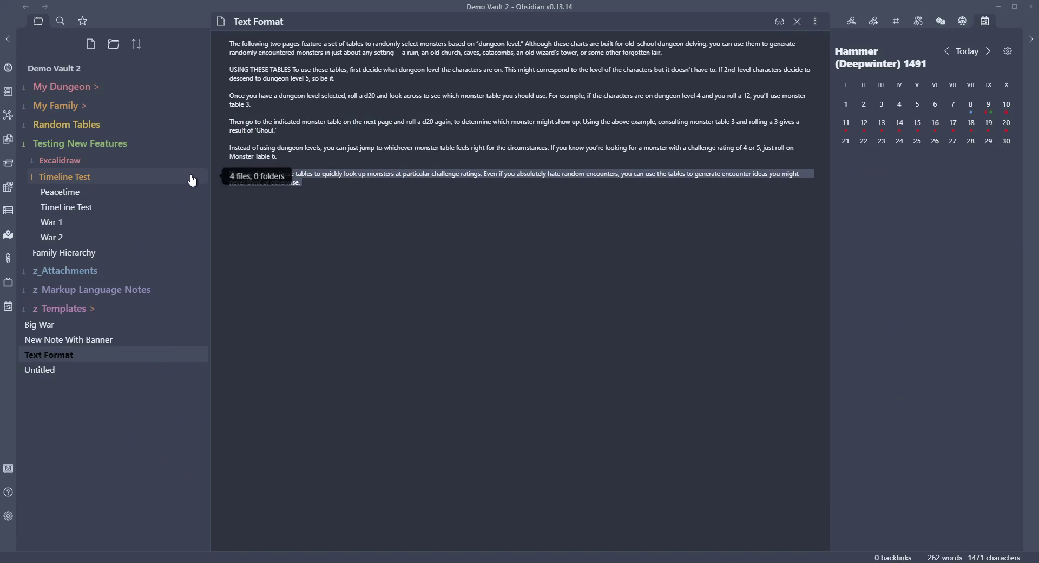
pyautogui.click(9, 158)
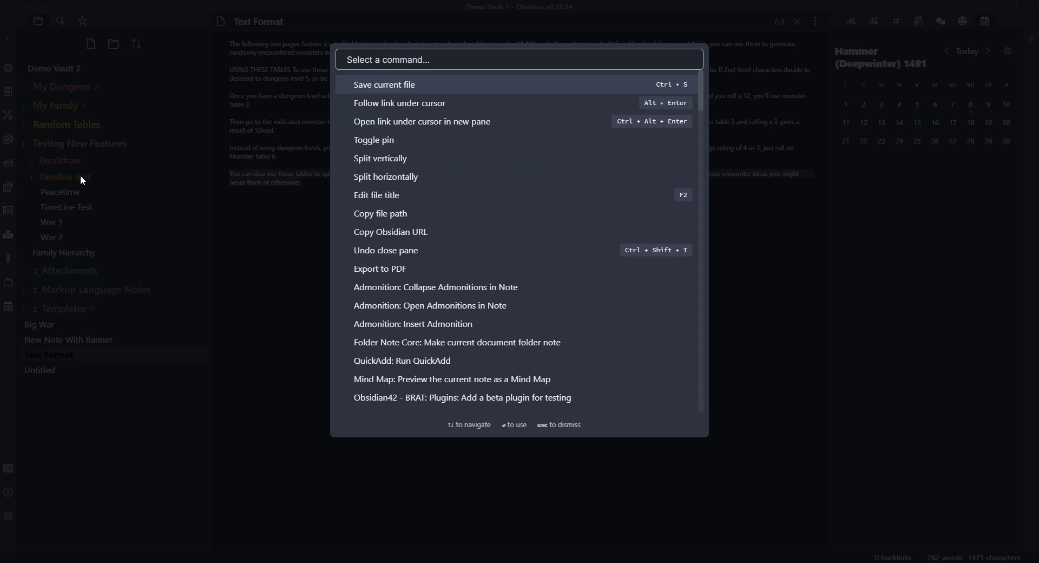
pyautogui.write('format')
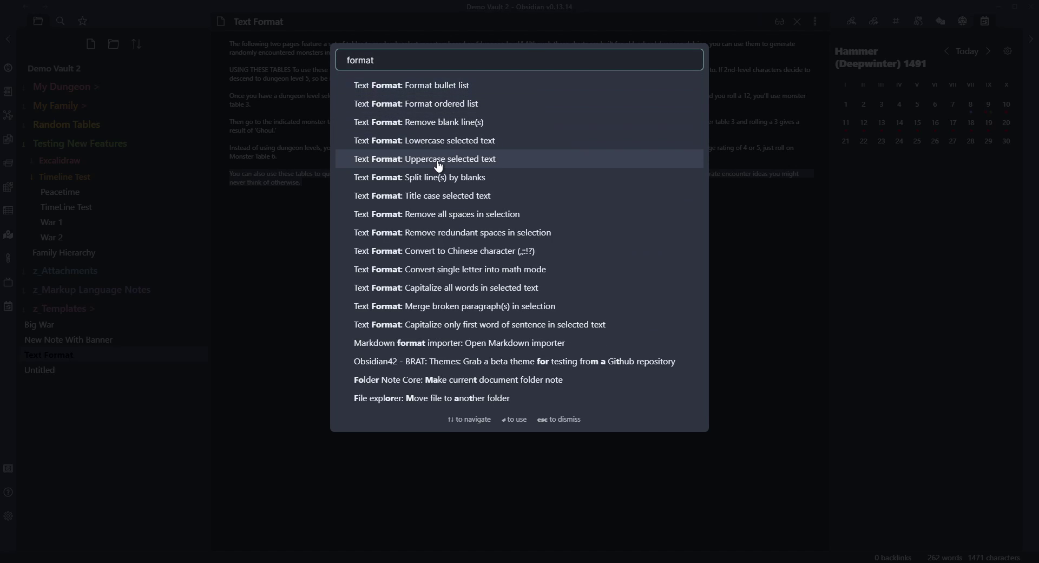
pyautogui.click(419, 160)
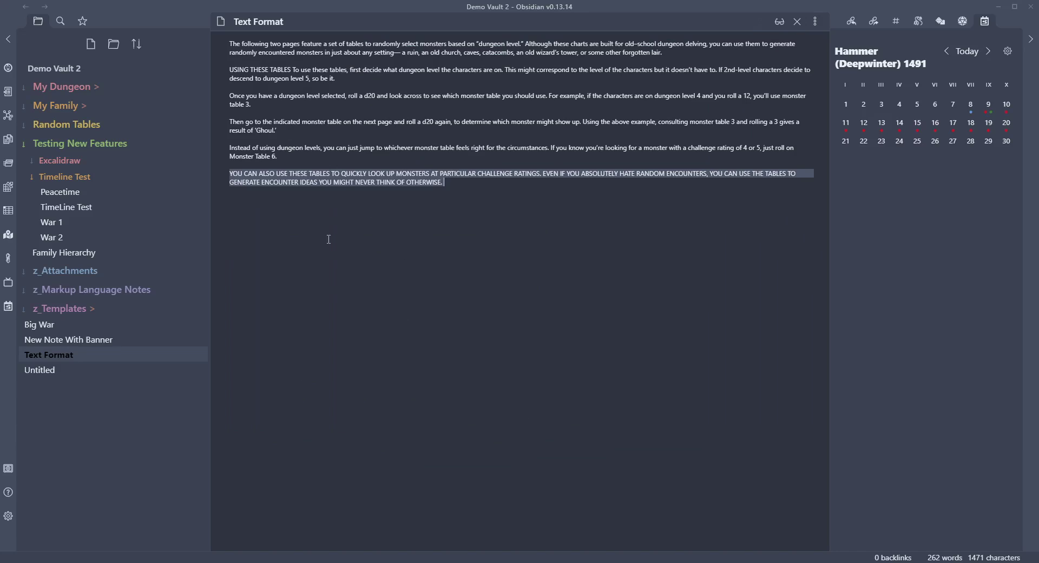
pyautogui.click(274, 354)
# - Convert the paragraph beginning "Instead of using dungeon levels" to lowercase with Text Format
pyautogui.moveTo(279, 155); pyautogui.dragTo(219, 147)
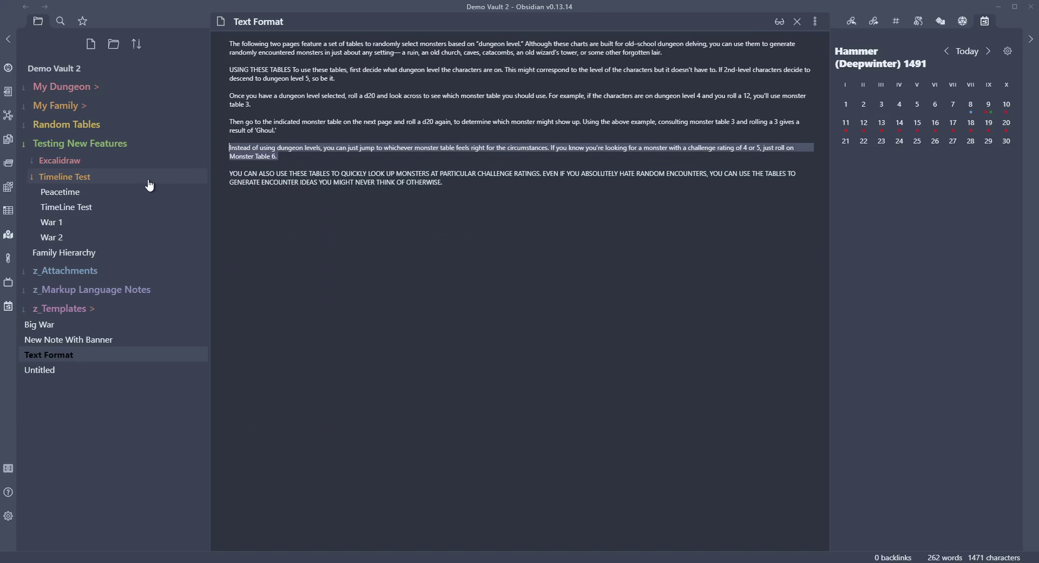
pyautogui.click(8, 167)
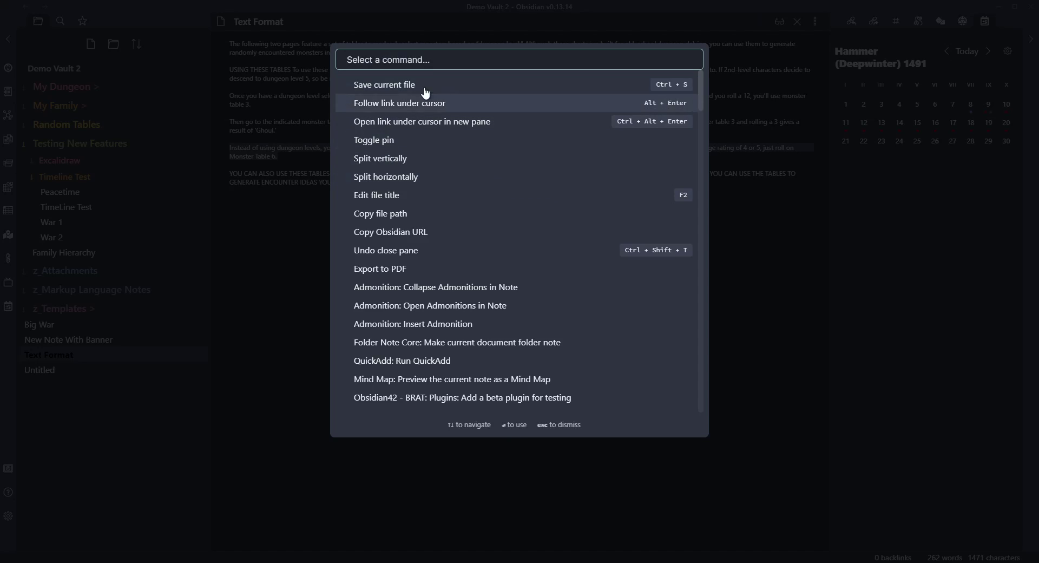
pyautogui.write('format')
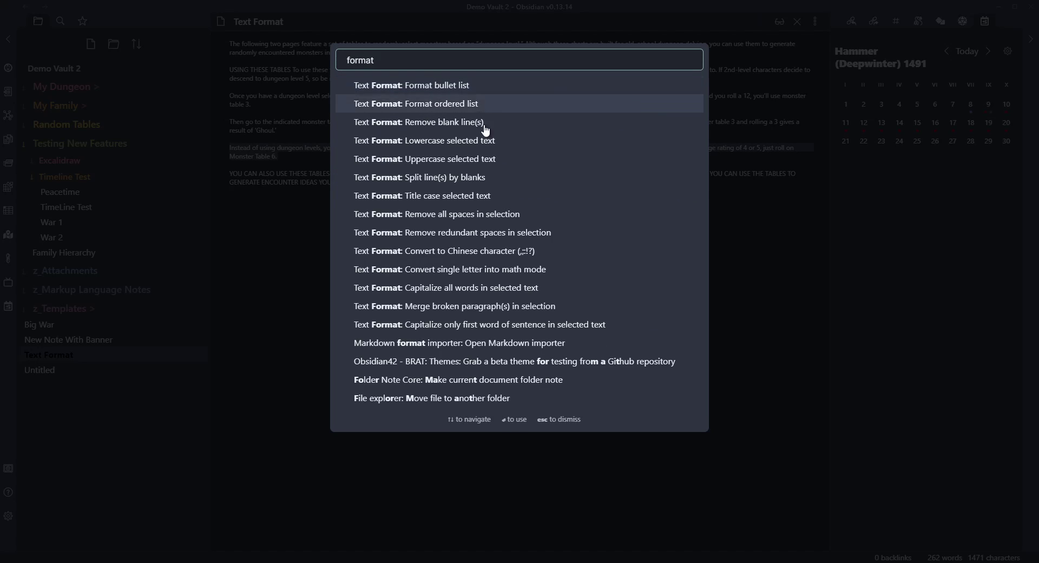
pyautogui.click(459, 140)
# - Apply Text Format's title case to the paragraph beginning "Then go to the indicated monster table"
pyautogui.moveTo(286, 131); pyautogui.dragTo(213, 119)
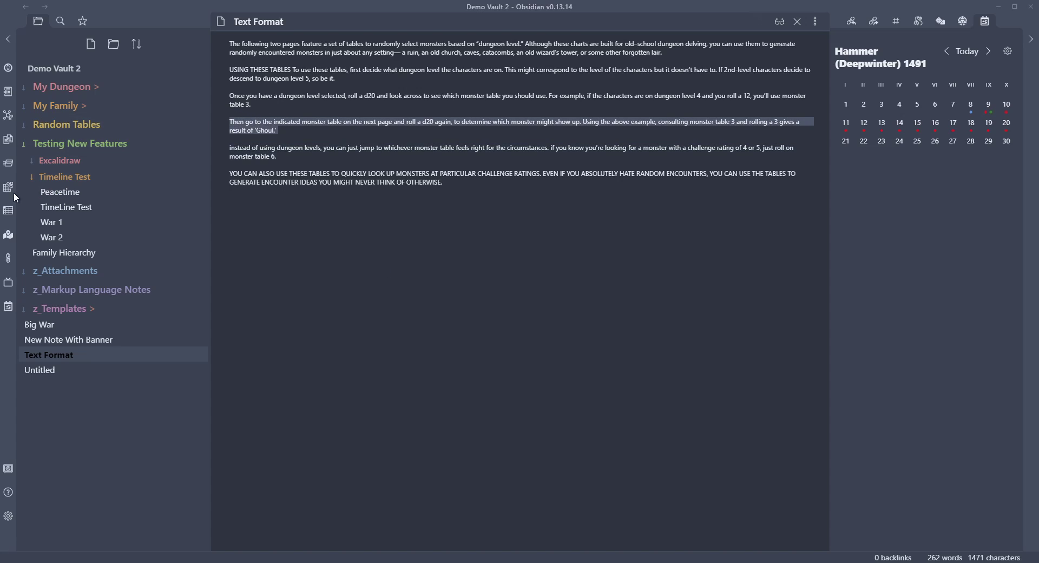
pyautogui.click(9, 167)
pyautogui.write('format')
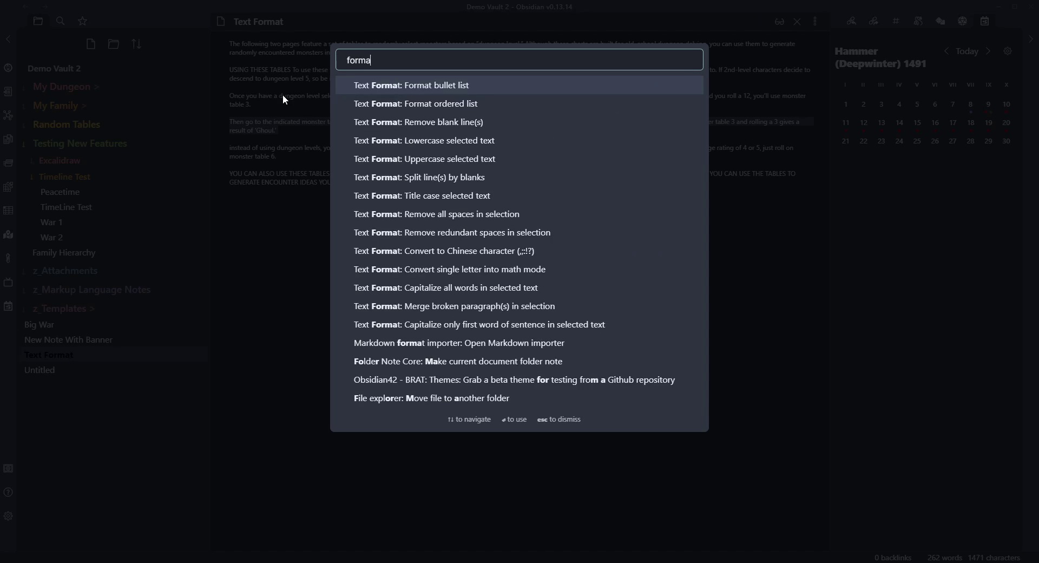
pyautogui.click(457, 195)
pyautogui.click(316, 232)
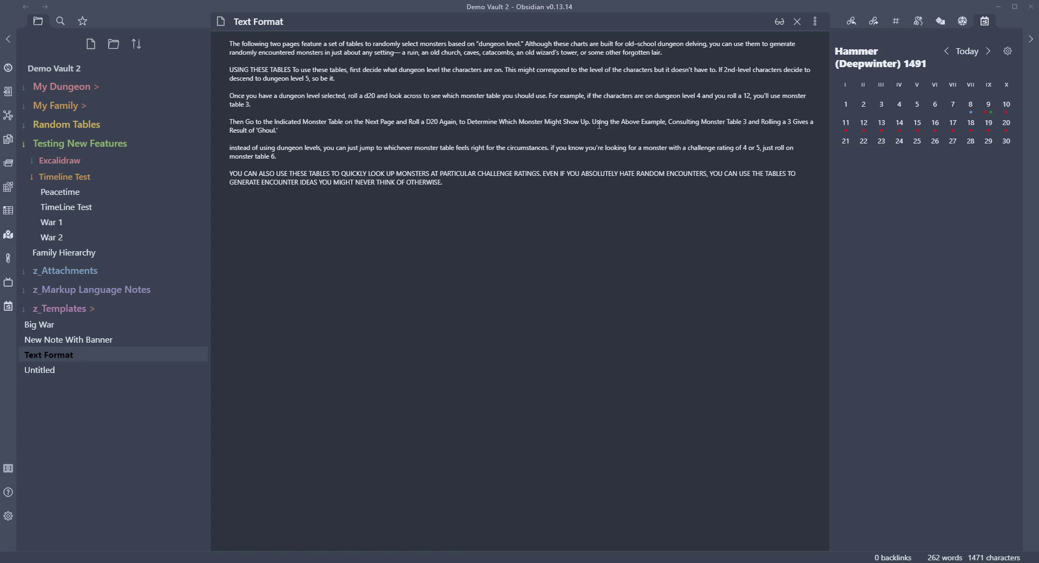